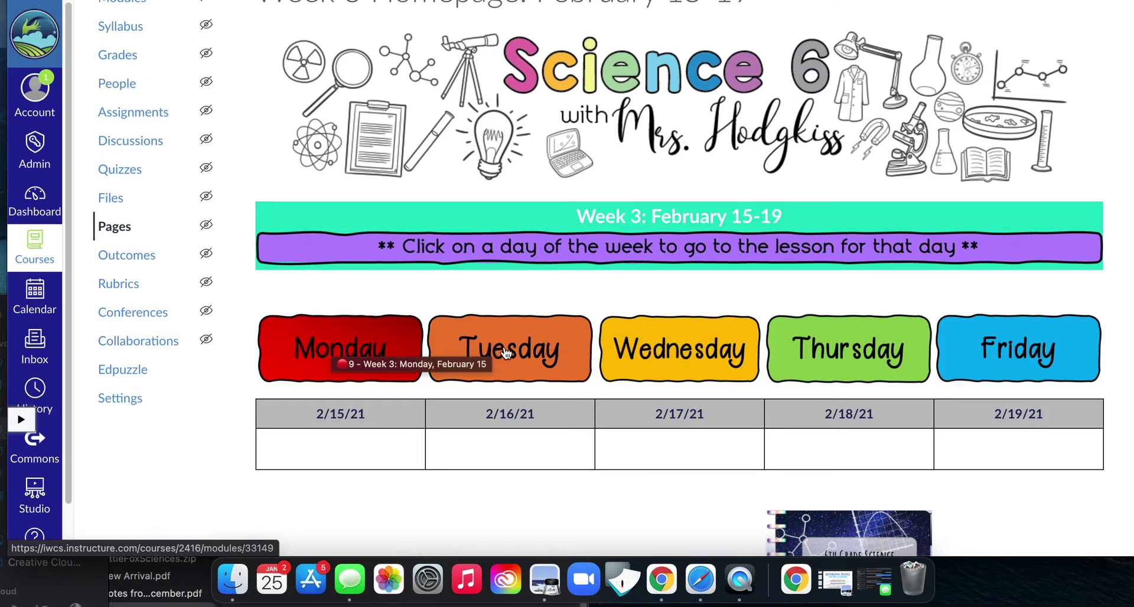
- Follow the Week 3 homepage's Thursday link to its module and review the color-coded daily modules from Week 1 through Week 9
left_click(827, 344)
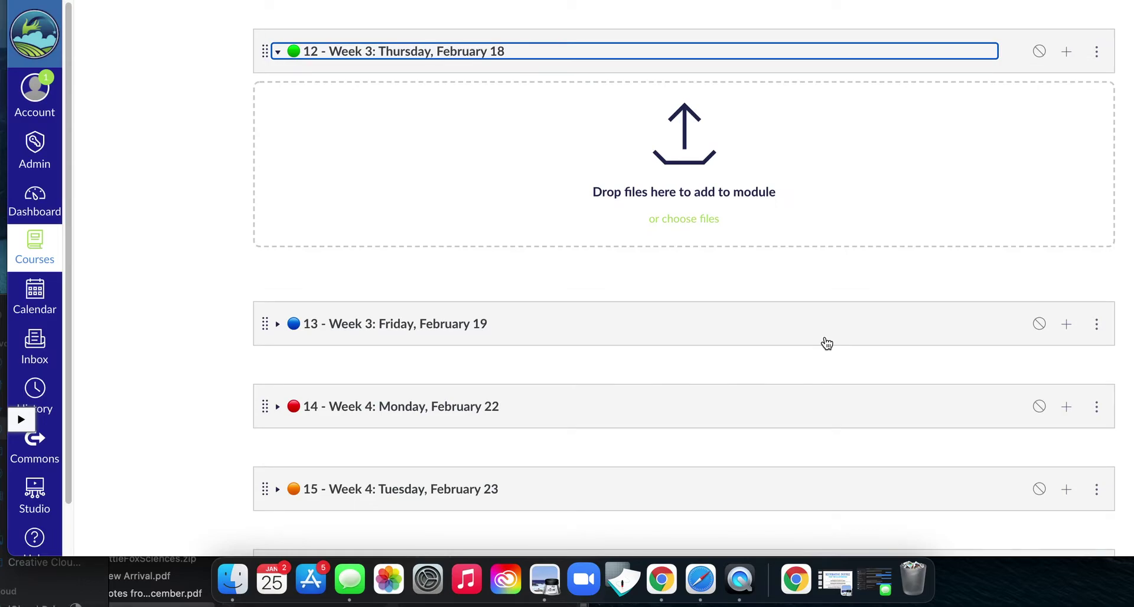
scroll(822, 335, "up", 15)
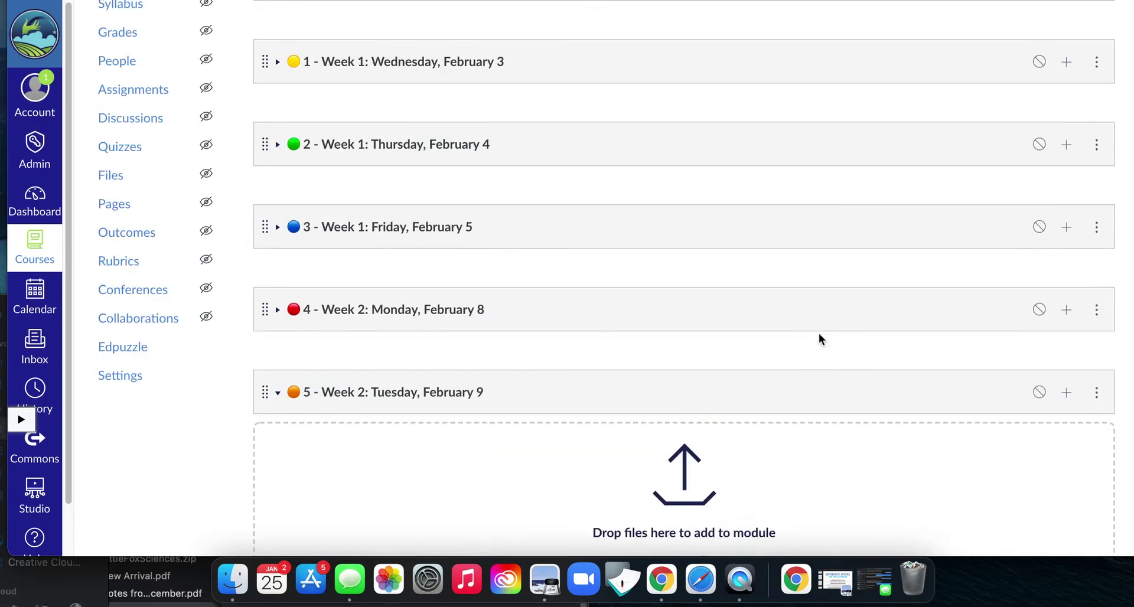
scroll(820, 333, "down", 6)
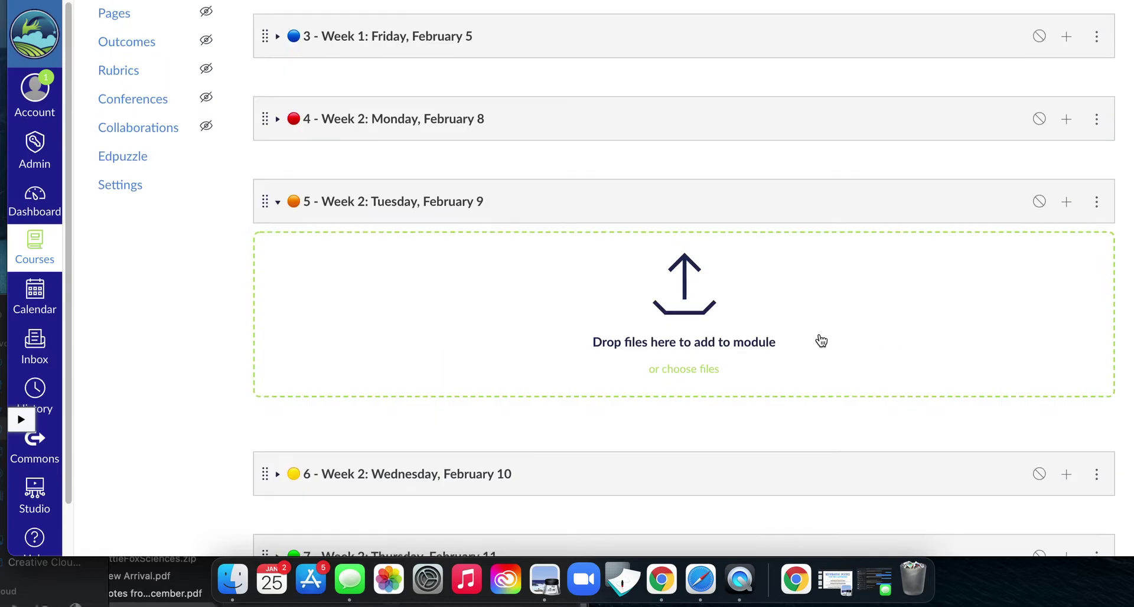
scroll(822, 341, "up", 3)
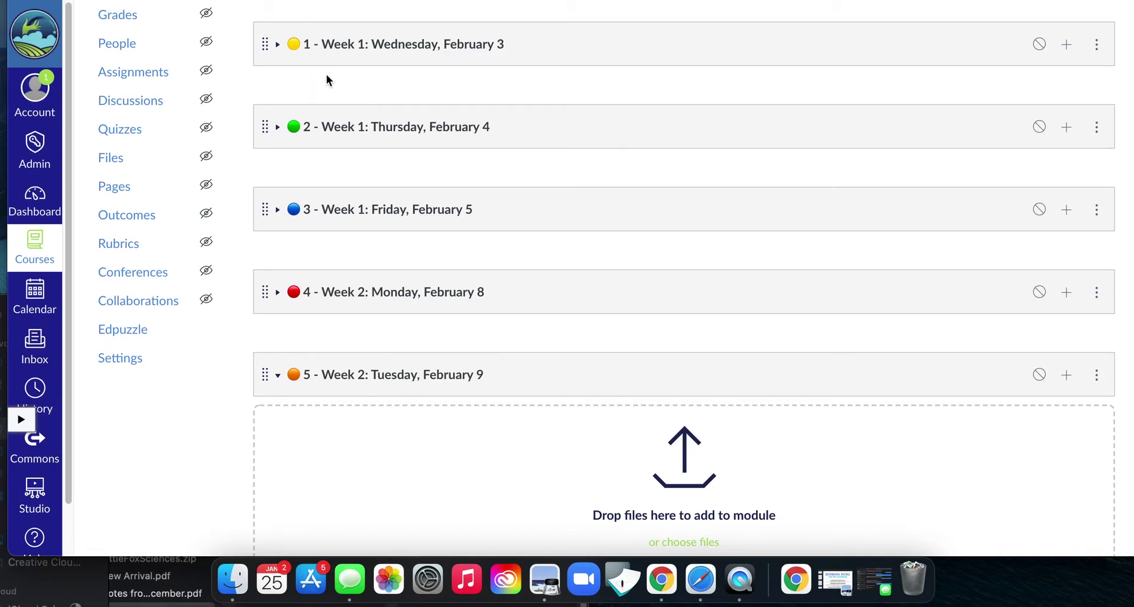
scroll(343, 415, "down", 5)
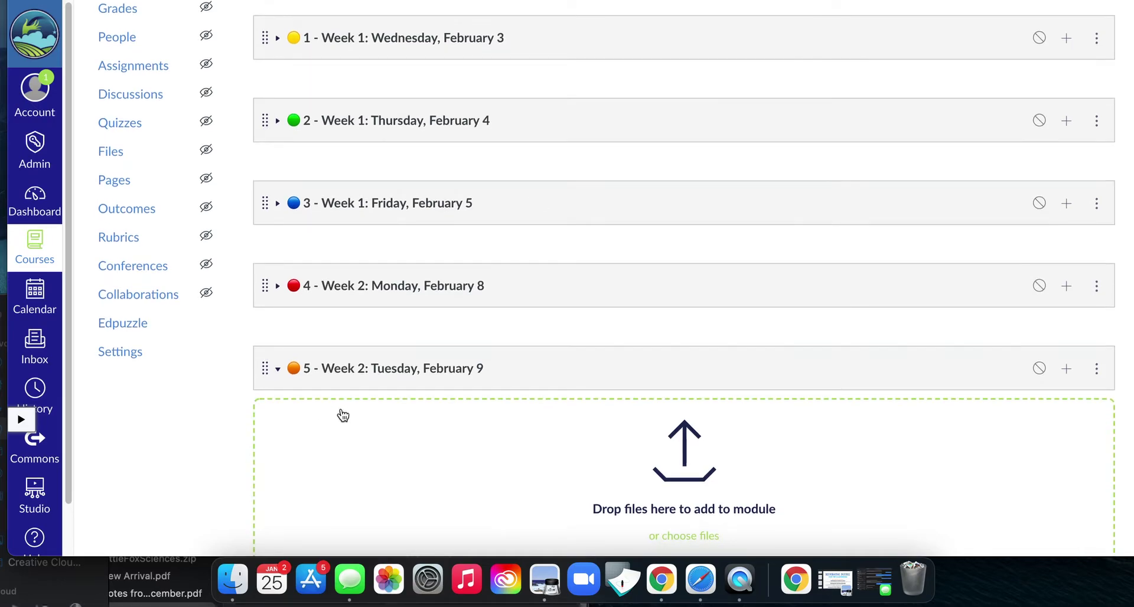
scroll(344, 415, "down", 12)
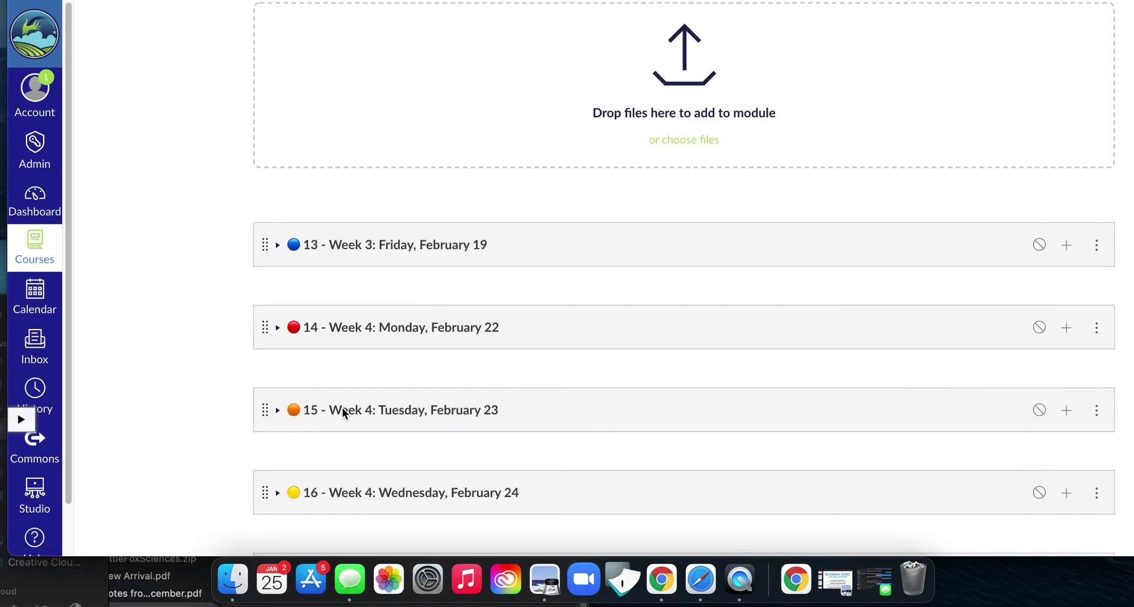
scroll(343, 413, "down", 20)
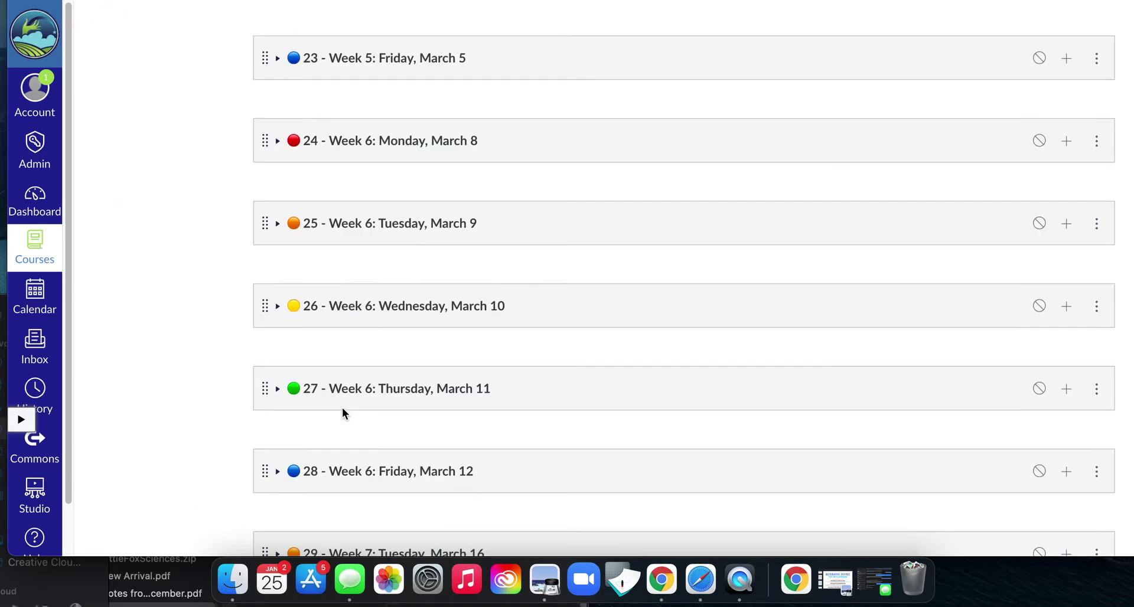
scroll(342, 412, "down", 10)
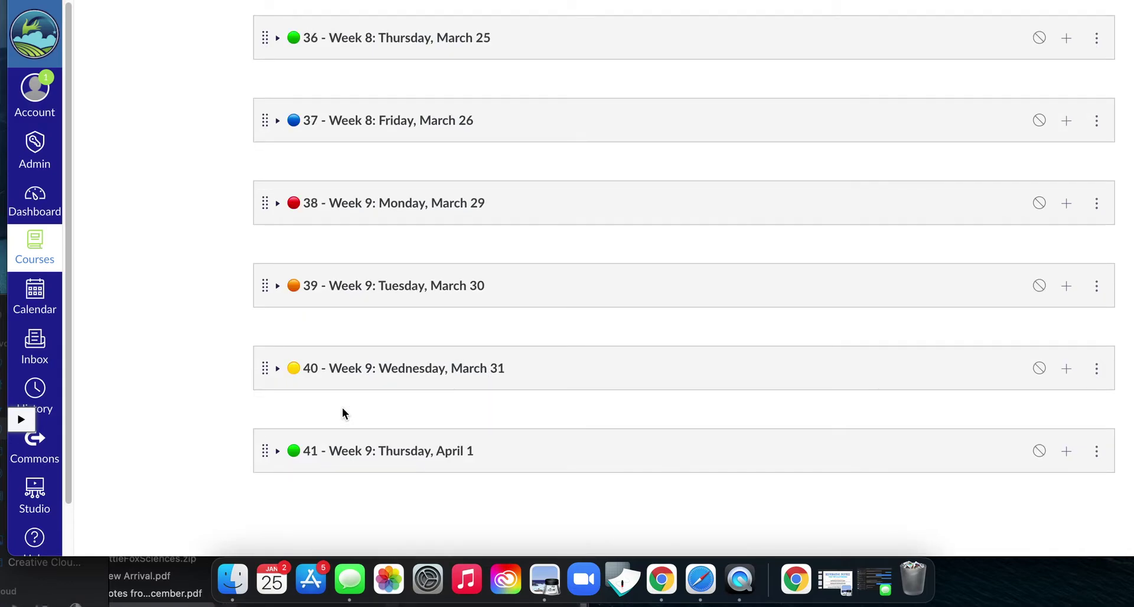
scroll(342, 408, "up", 20)
scroll(288, 358, "up", 10)
scroll(288, 357, "down", 1)
scroll(292, 358, "down", 3)
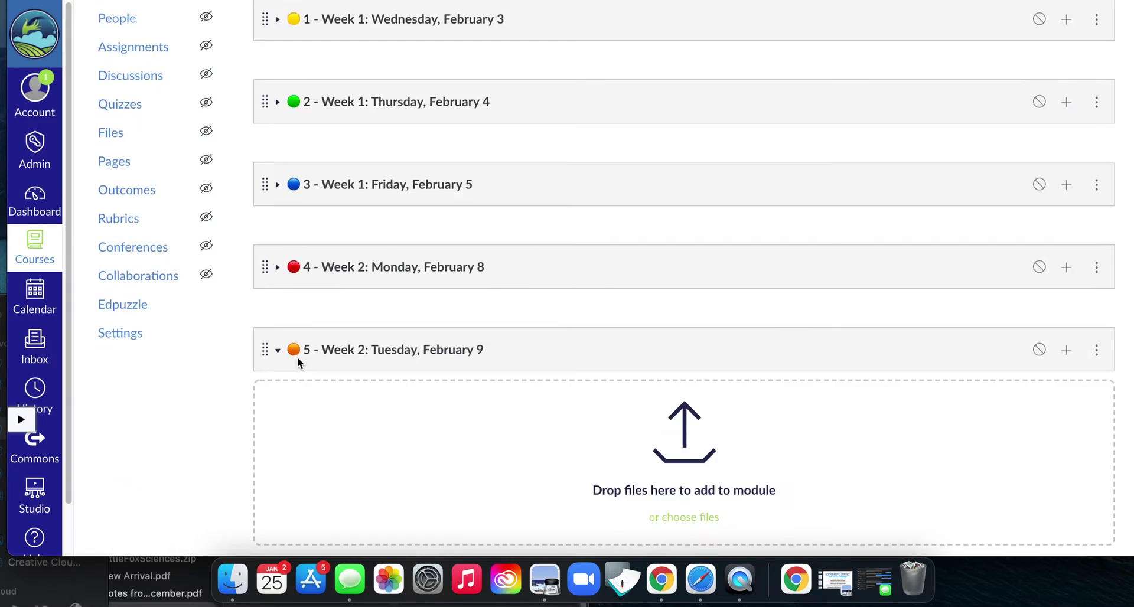
scroll(298, 367, "up", 2)
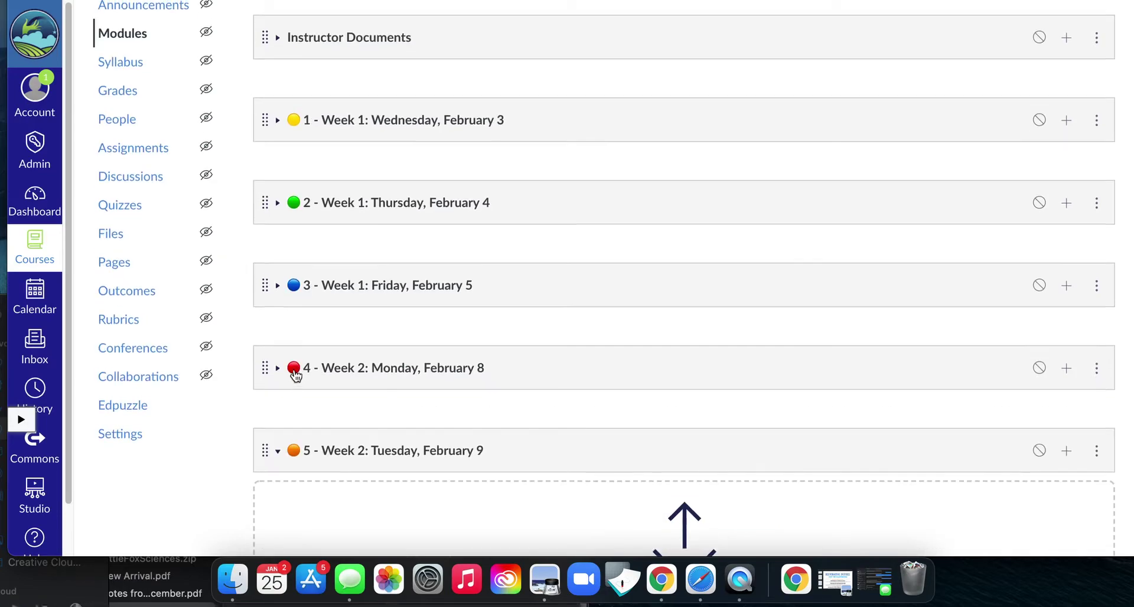
scroll(295, 372, "down", 1)
scroll(296, 373, "down", 1)
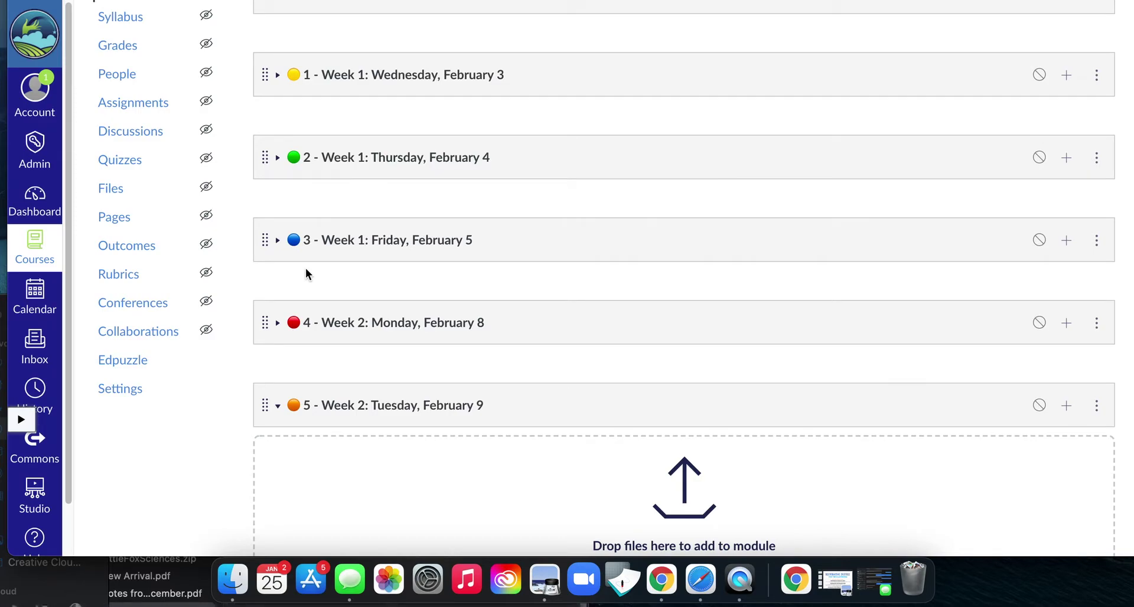
scroll(306, 268, "up", 3)
scroll(321, 274, "up", 1)
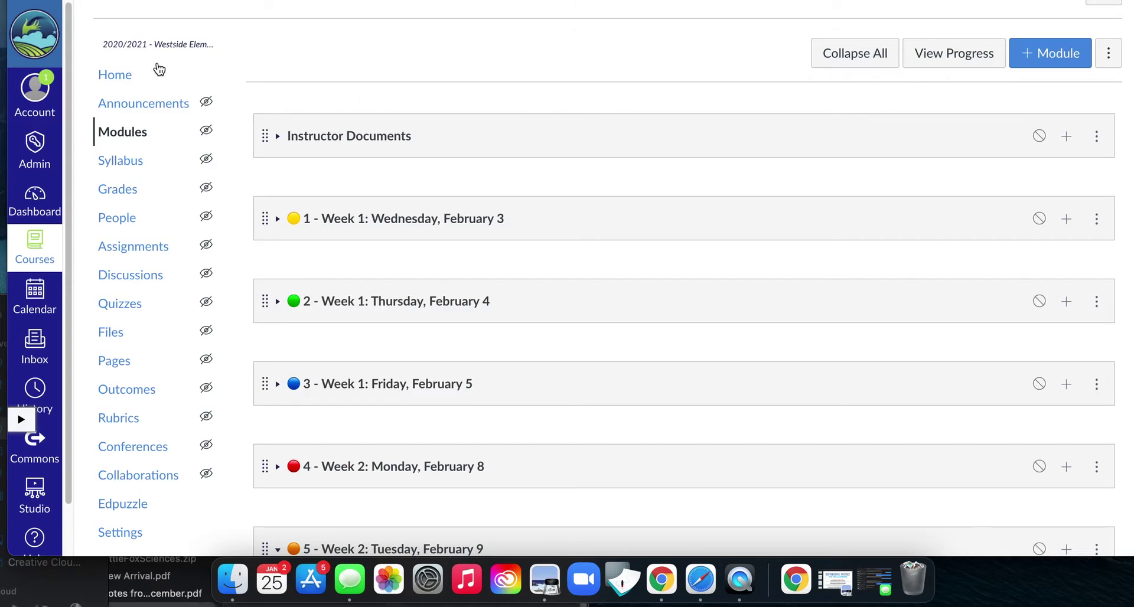
- Return to the course home page and view its Week 1 layout
left_click(116, 76)
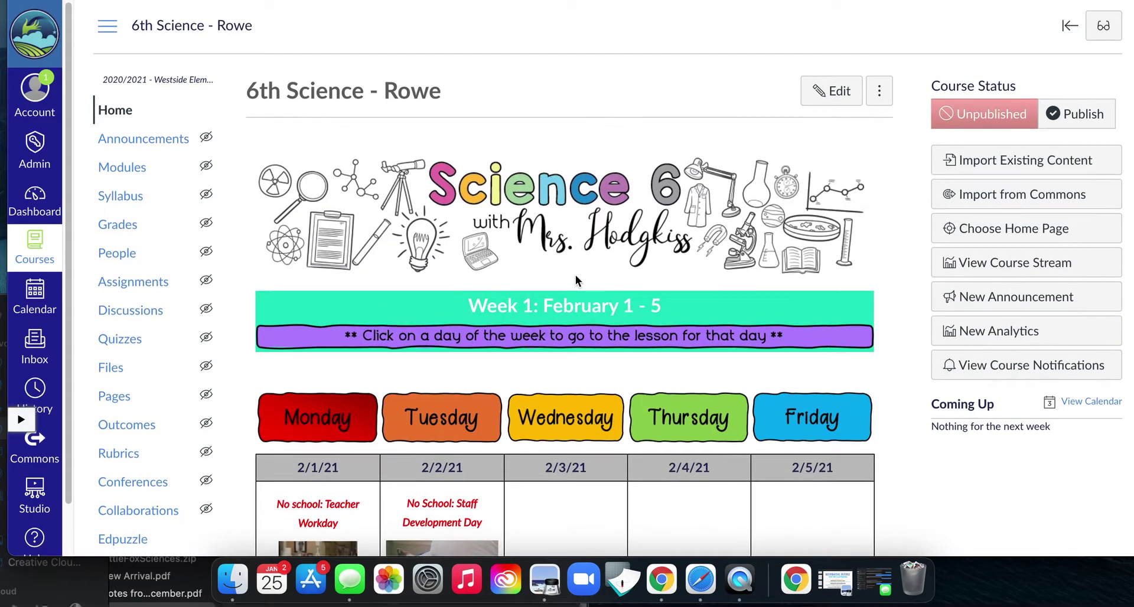
scroll(570, 277, "down", 2)
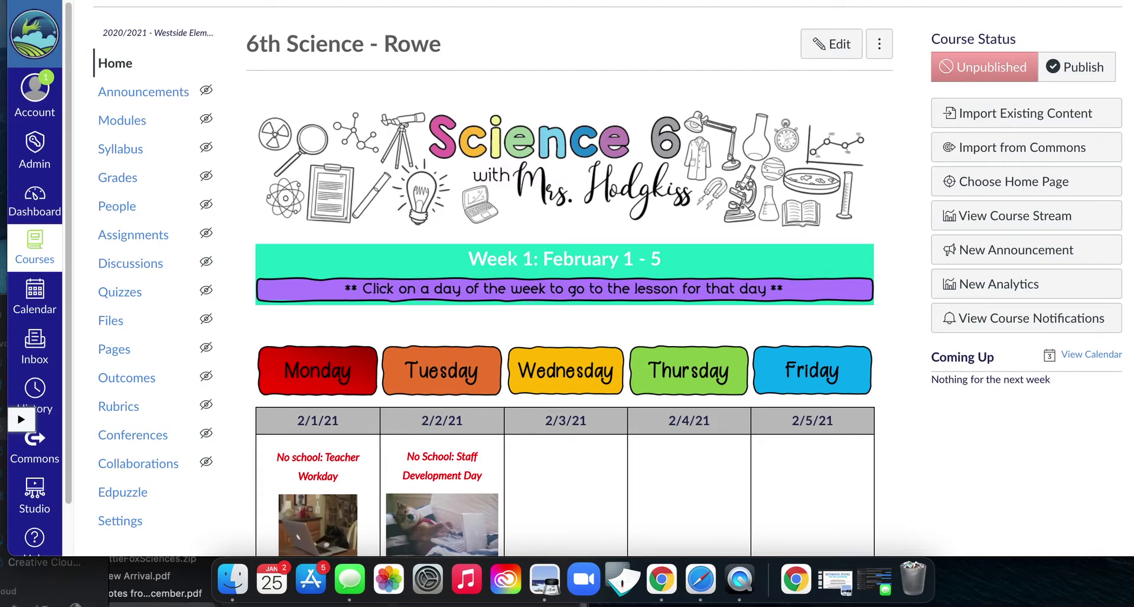
- Open the Week X Template Home Page from the full list of course pages
left_click(121, 351)
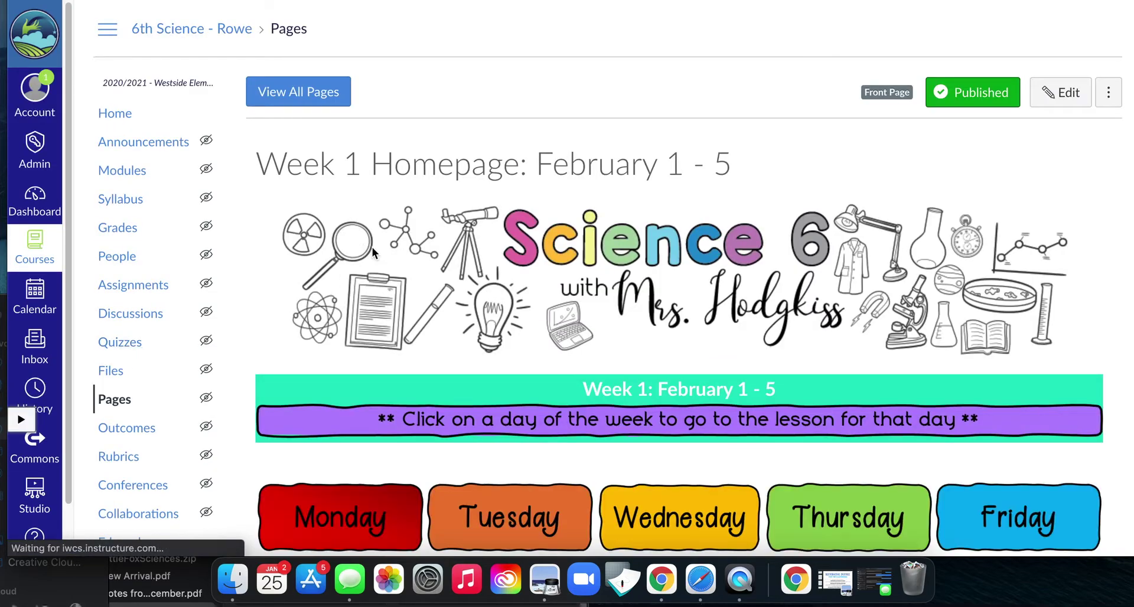
left_click(286, 90)
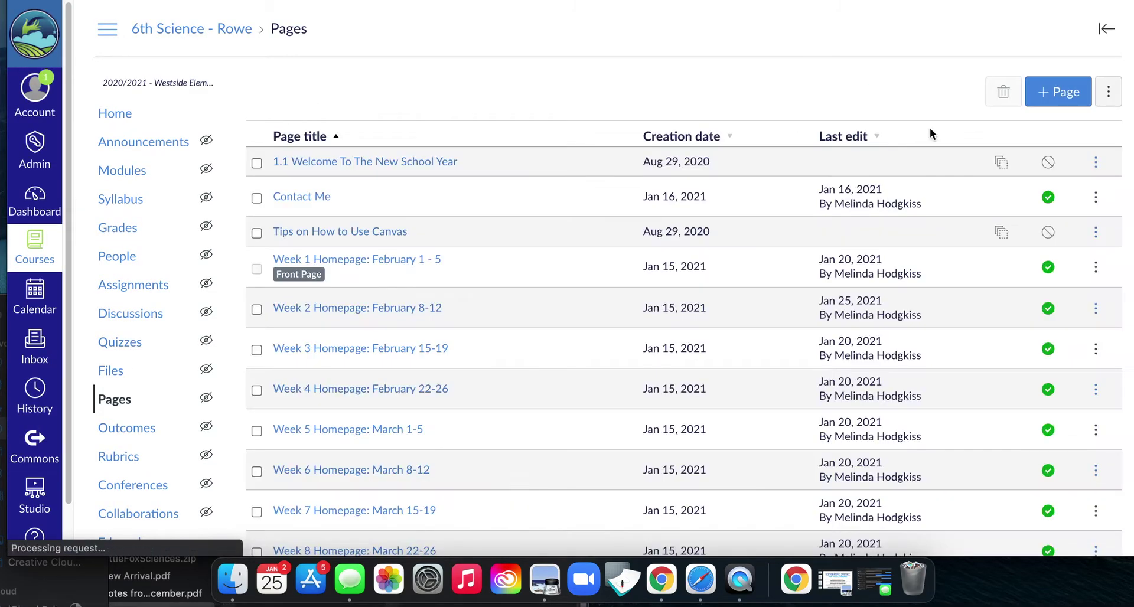
scroll(520, 228, "down", 5)
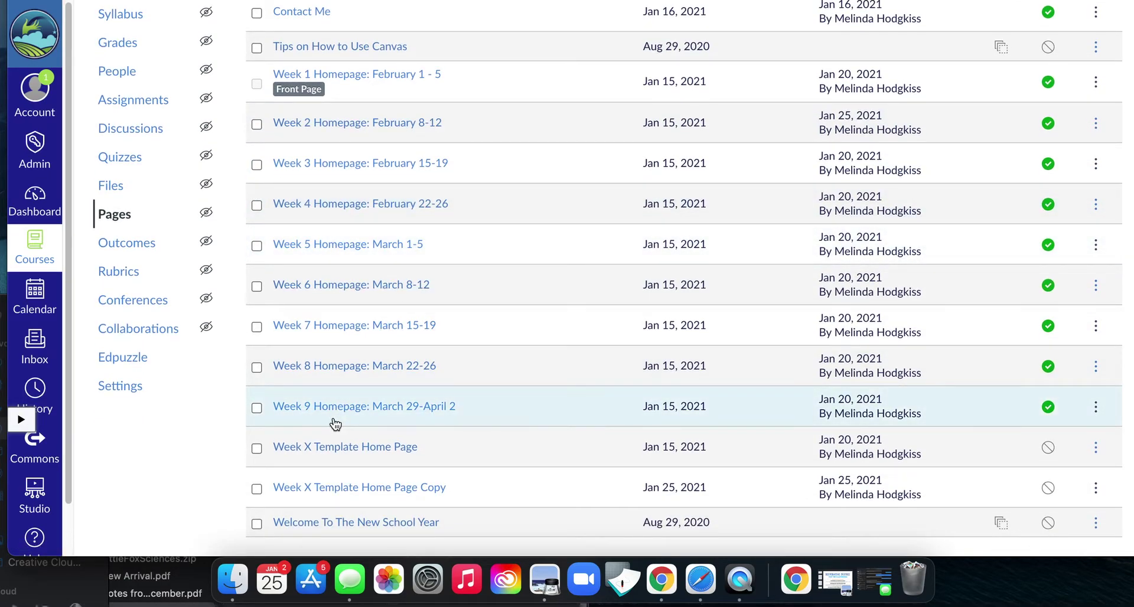
left_click(297, 453)
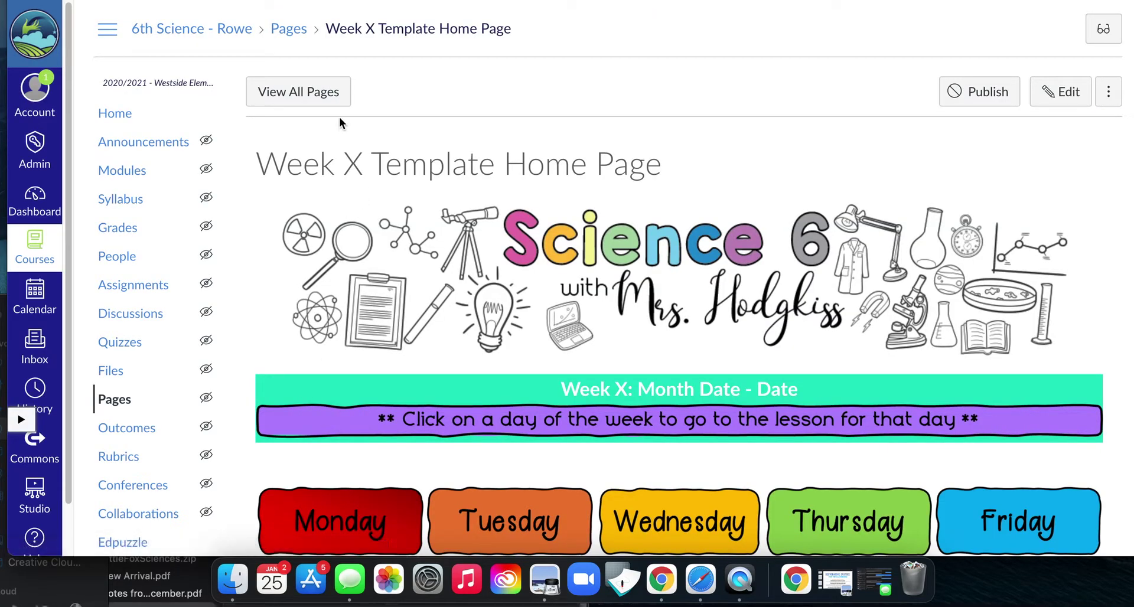
- Examine the template home page's week banner, day buttons, date table, navigation links, daily schedule and teacher information links
scroll(515, 347, "down", 1)
scroll(515, 348, "down", 1)
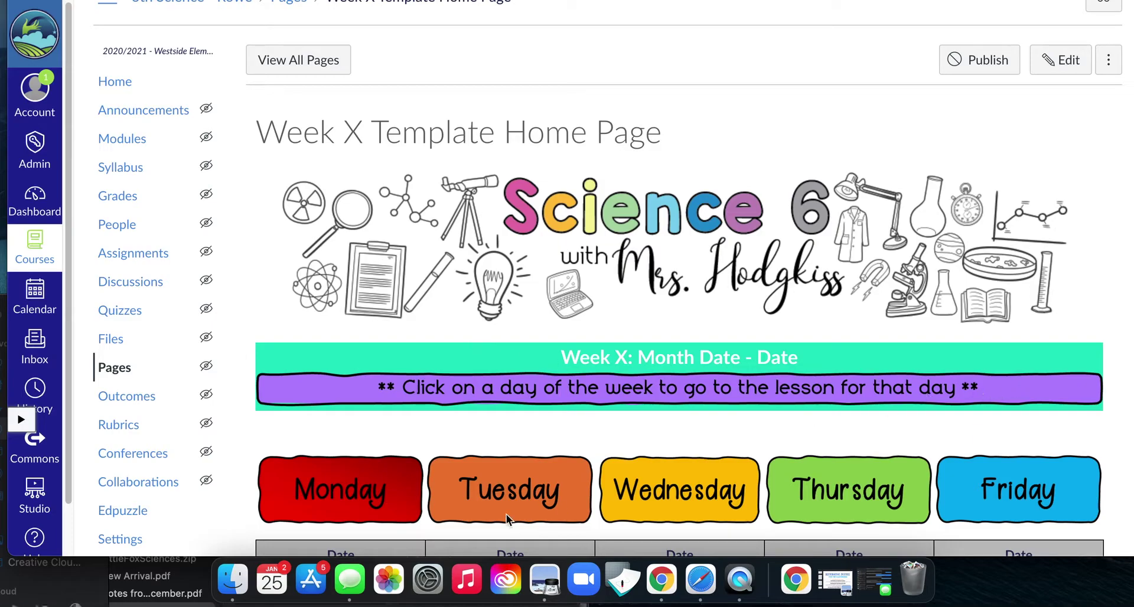
scroll(471, 466, "down", 2)
scroll(459, 498, "down", 1)
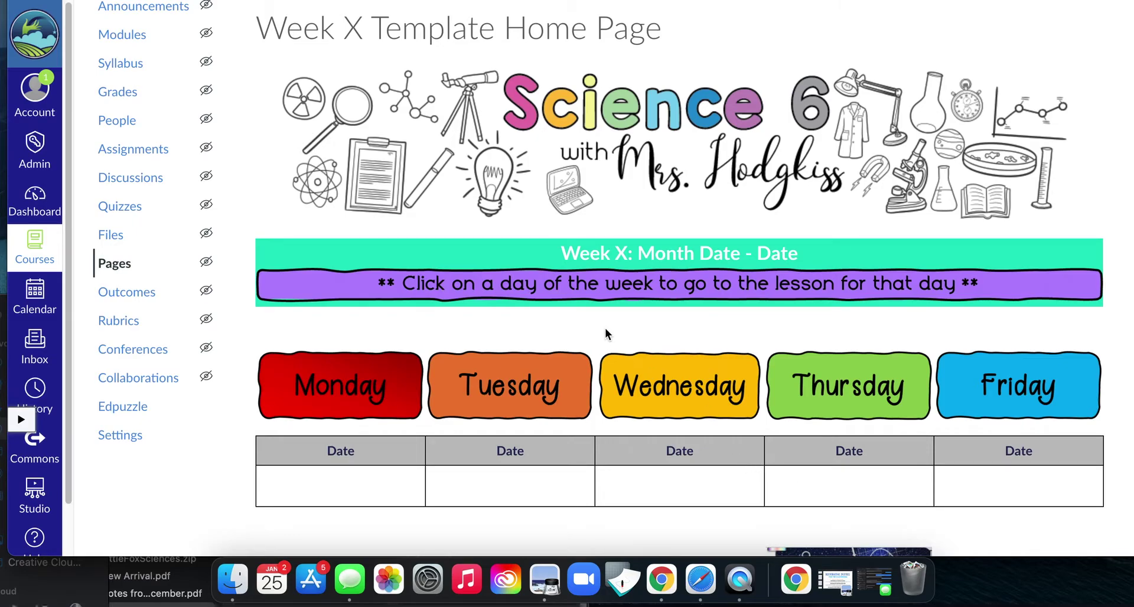
scroll(605, 331, "down", 1)
scroll(604, 332, "down", 1)
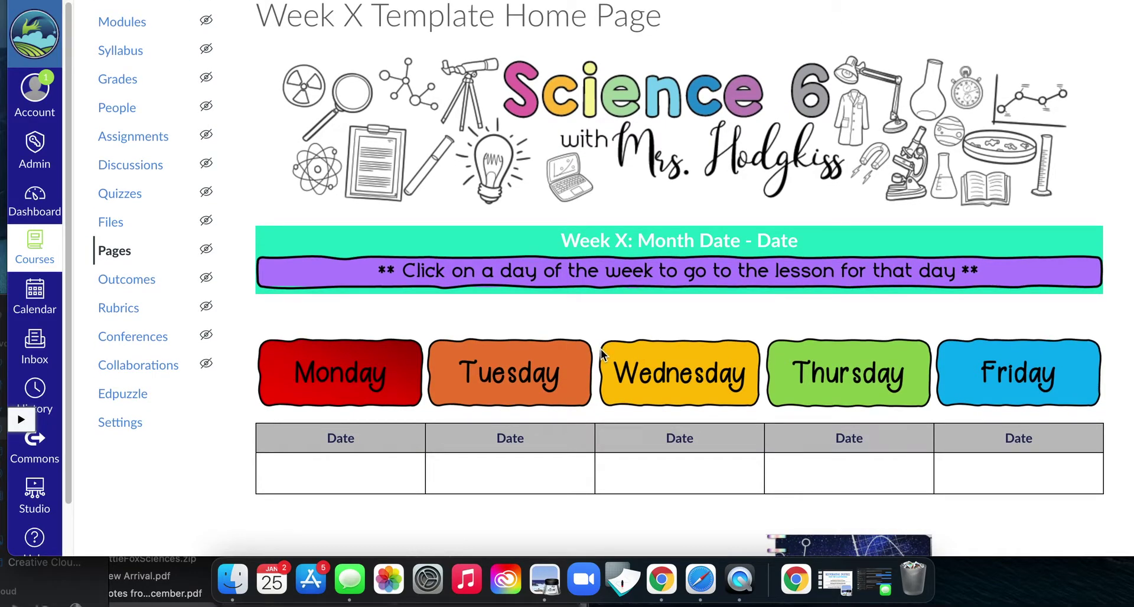
scroll(600, 357, "down", 5)
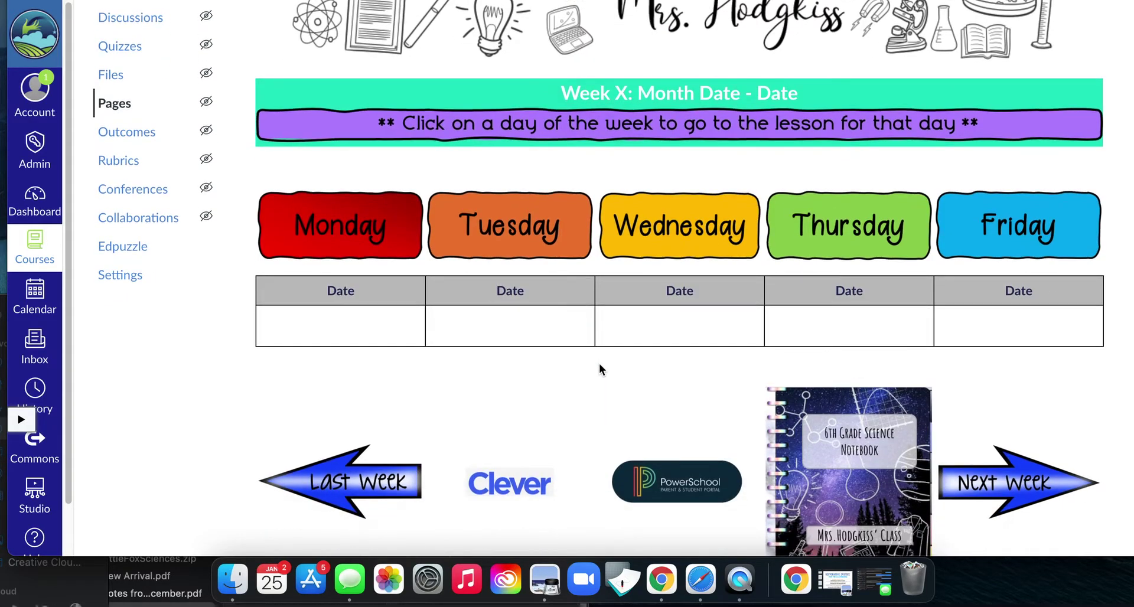
scroll(600, 362, "down", 2)
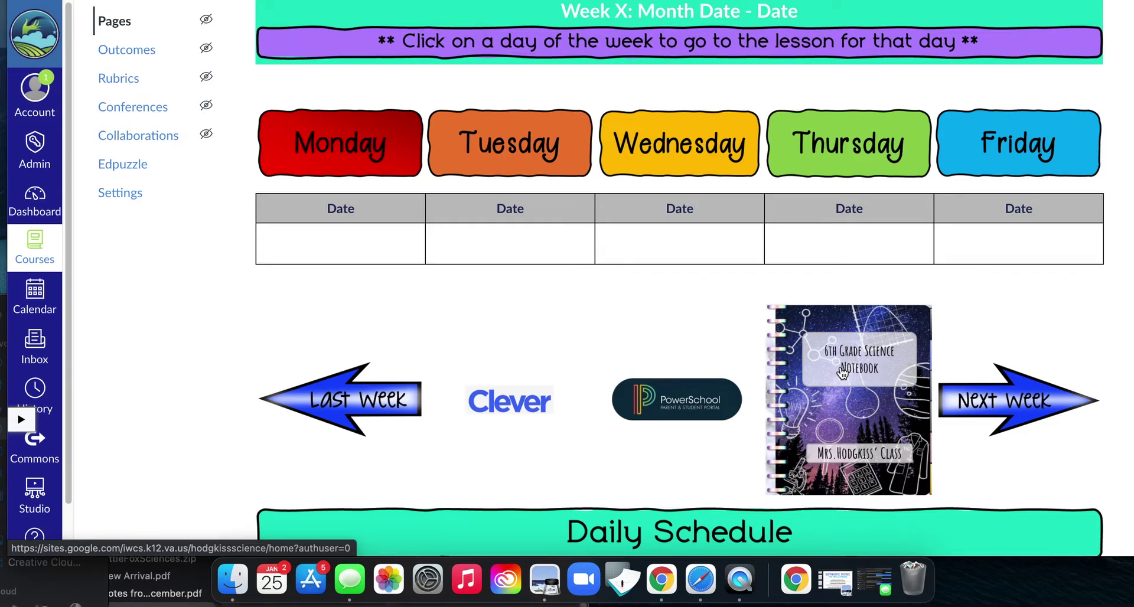
scroll(843, 374, "down", 3)
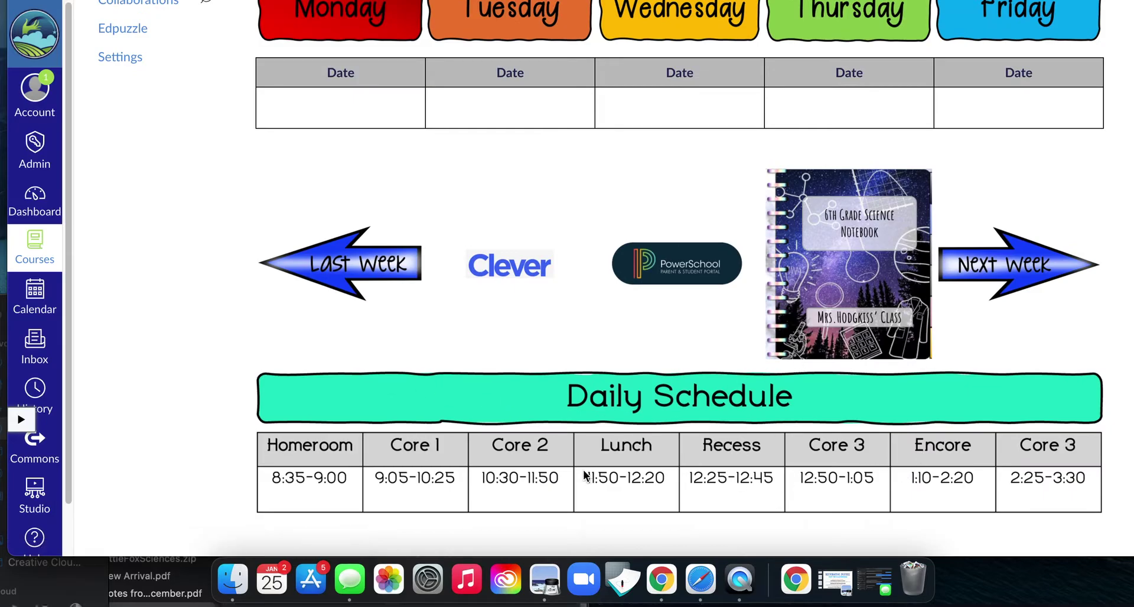
scroll(630, 494, "down", 7)
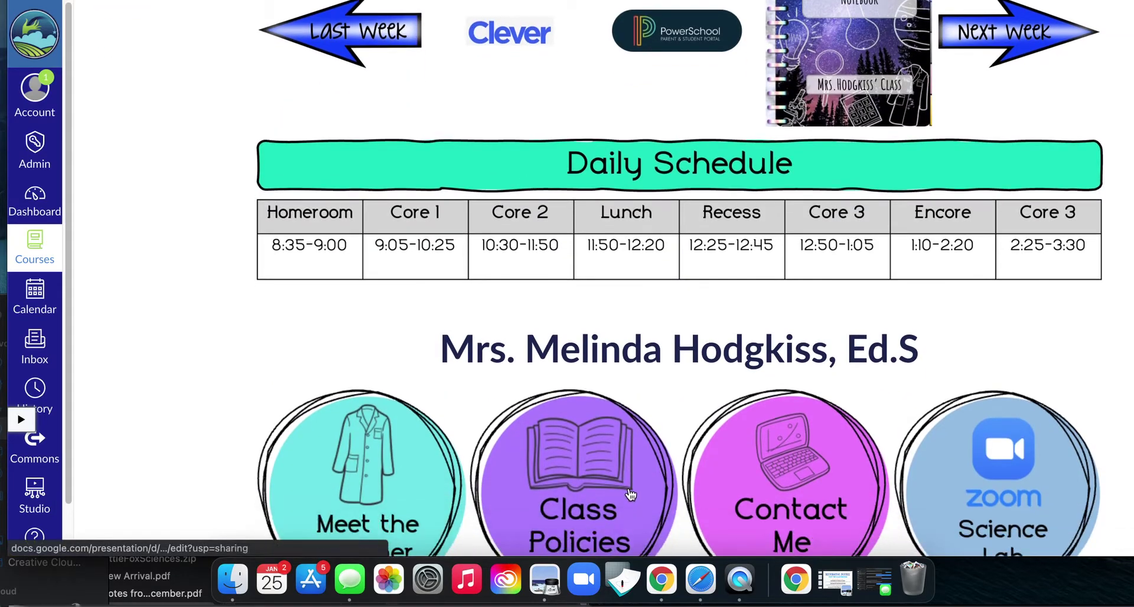
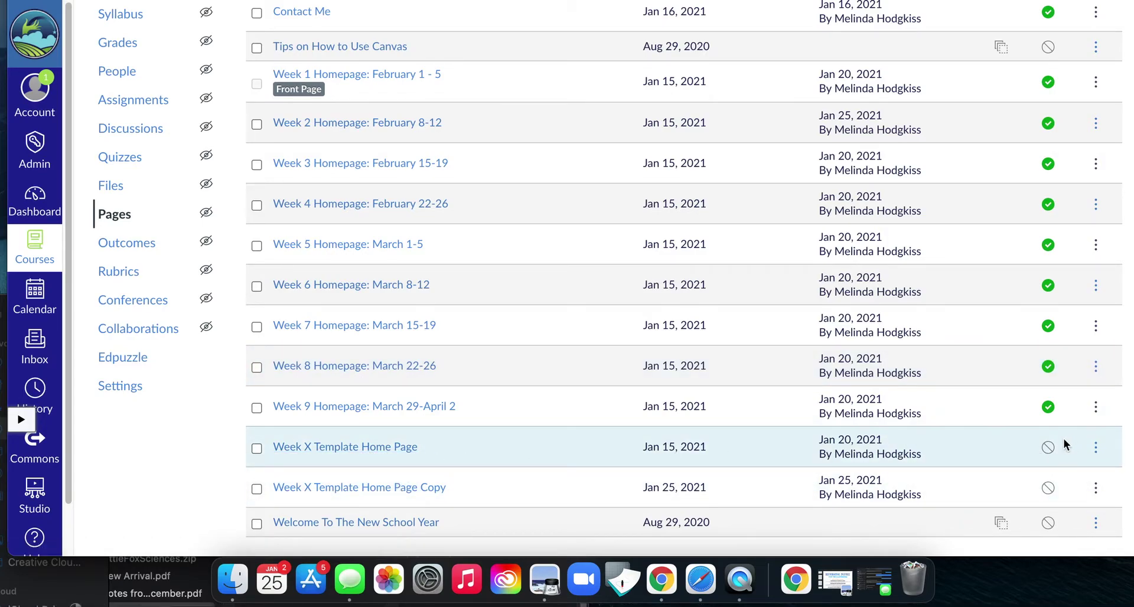
- Duplicate the Week X Template Home Page and open the new copy
left_click(1096, 450)
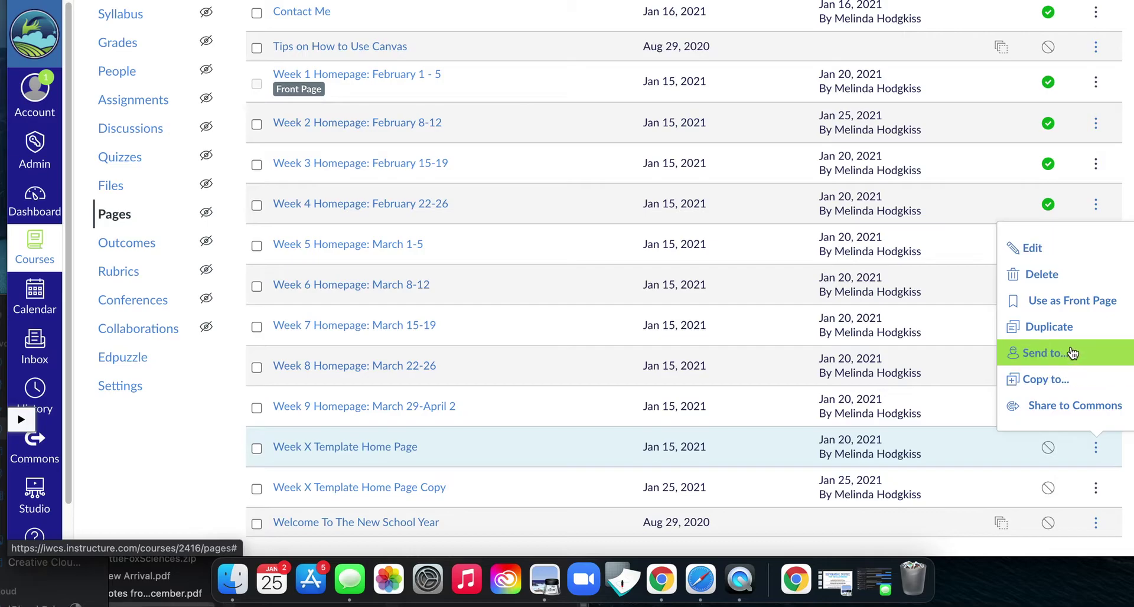
left_click(1065, 330)
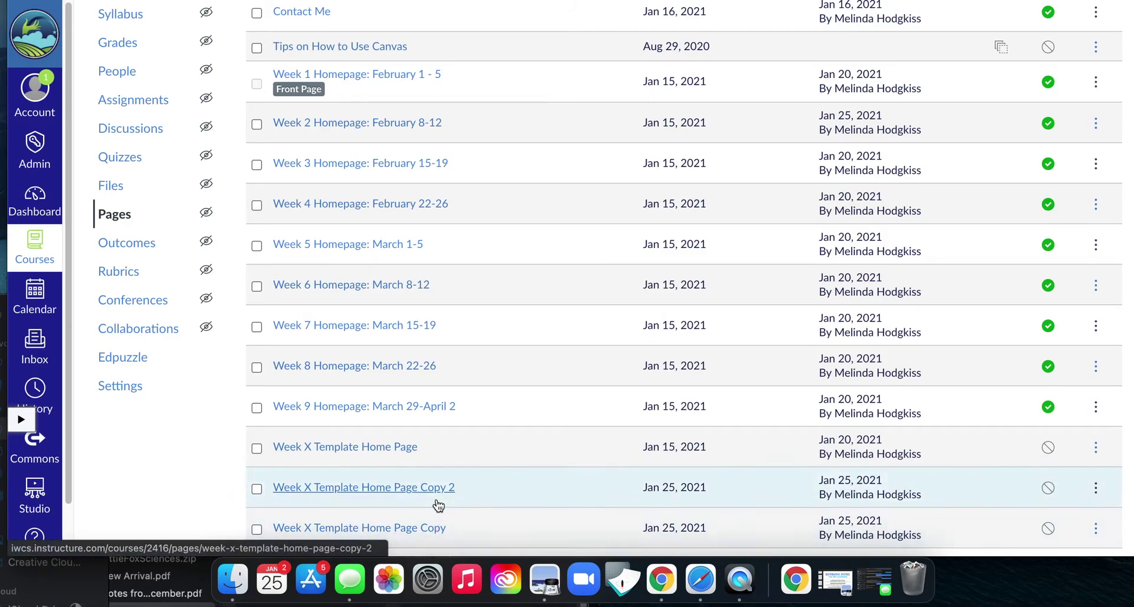
left_click(375, 493)
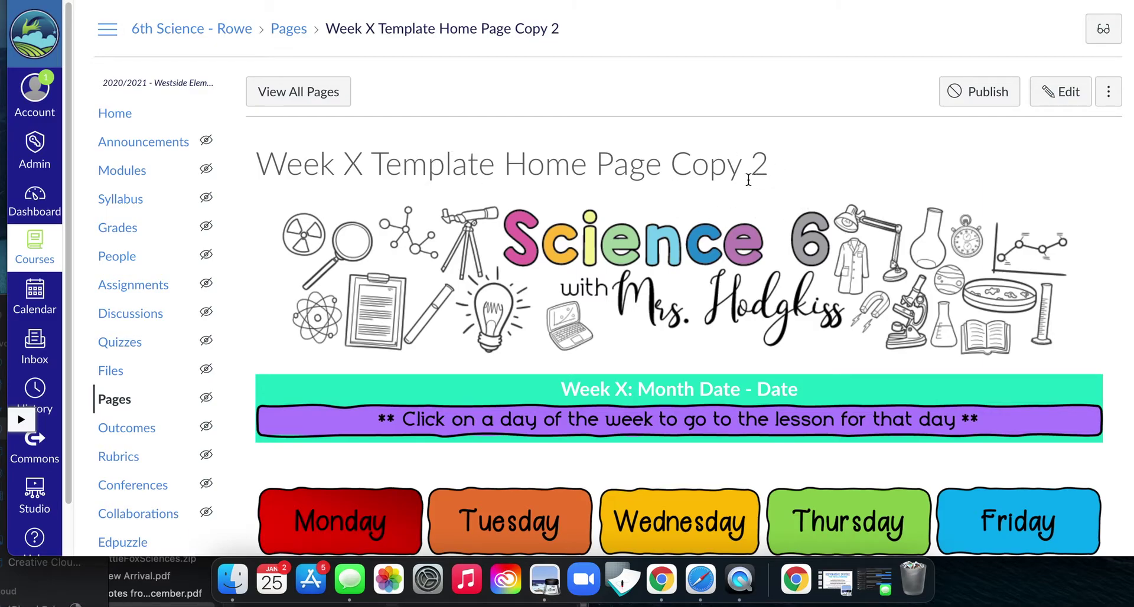
- Check the duplicated page's content from the banner and date table down to the teacher contact section
scroll(730, 182, "down", 5)
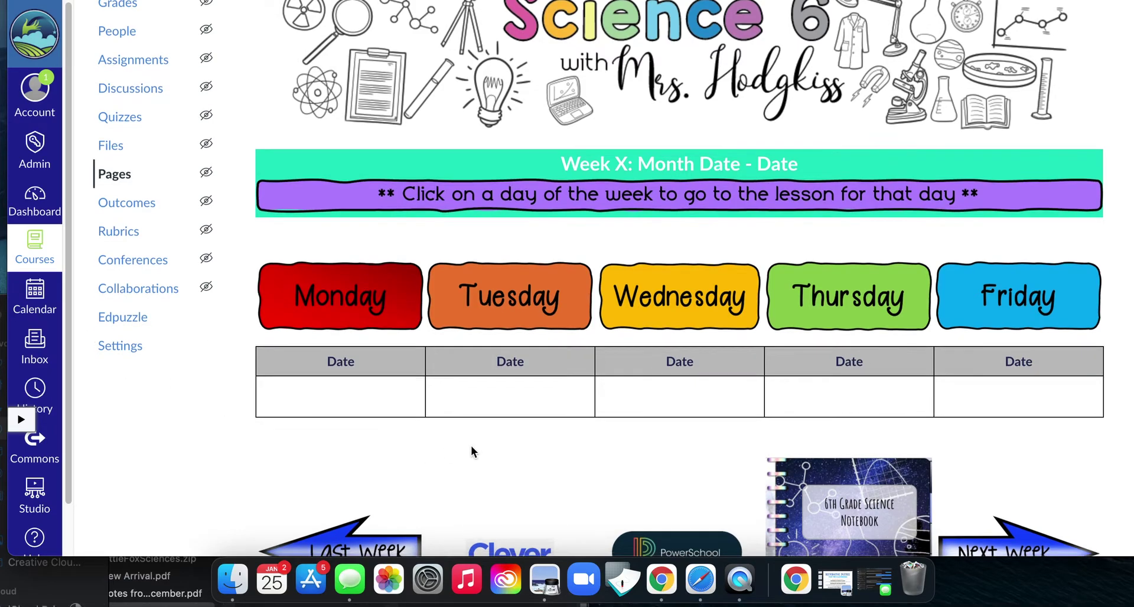
scroll(471, 450, "down", 5)
scroll(540, 428, "down", 1)
scroll(537, 427, "down", 6)
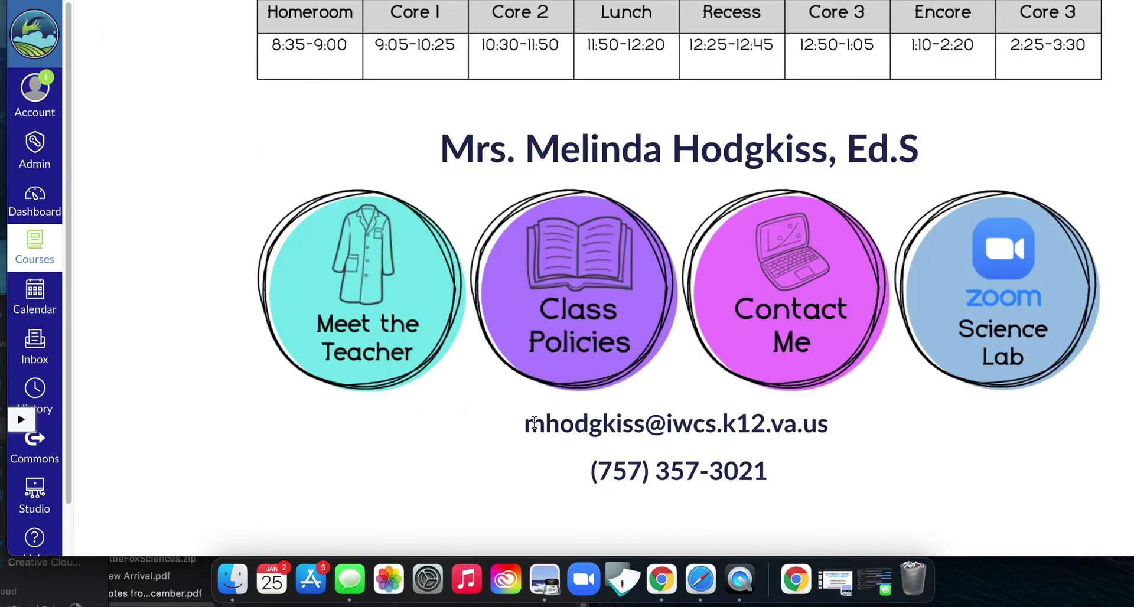
scroll(536, 383, "up", 15)
scroll(385, 382, "down", 3)
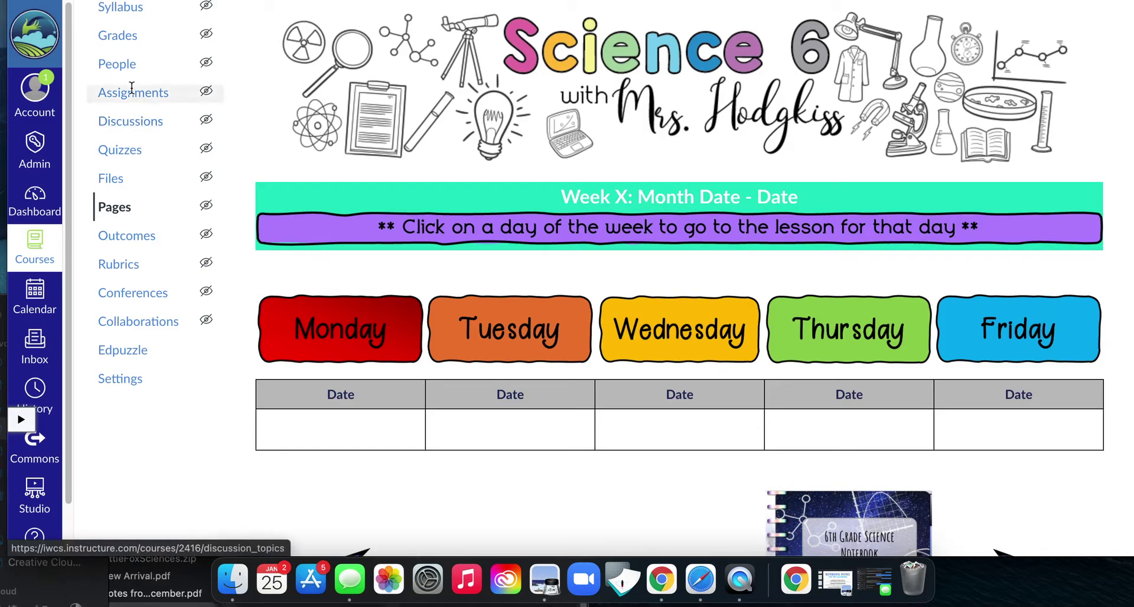
- Go back to the course's front page and look over the Week 1 homepage
left_click(114, 206)
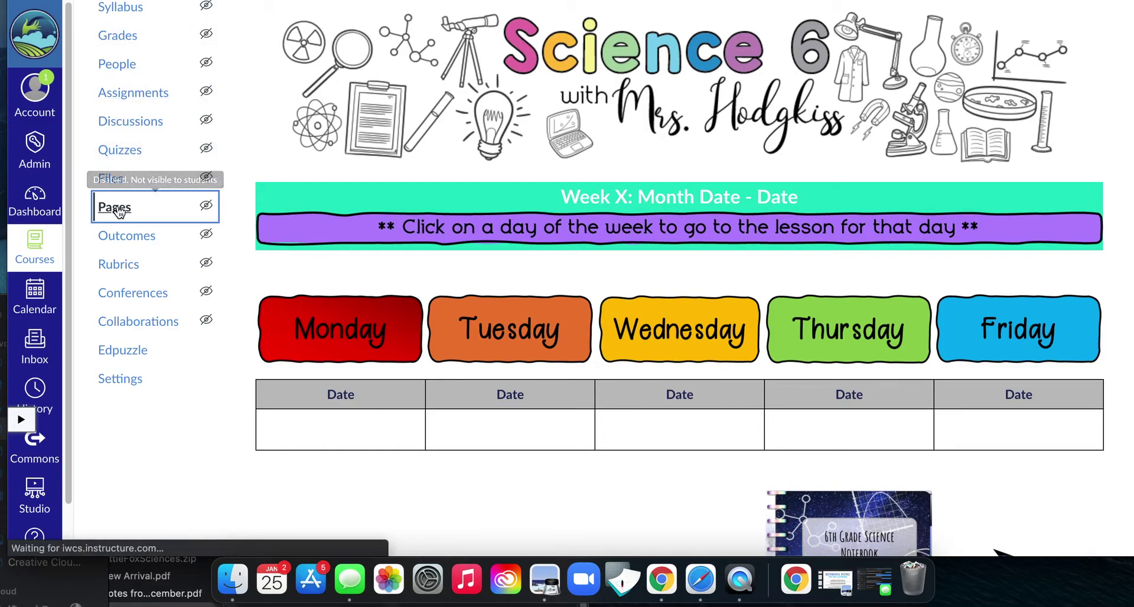
scroll(442, 423, "down", 15)
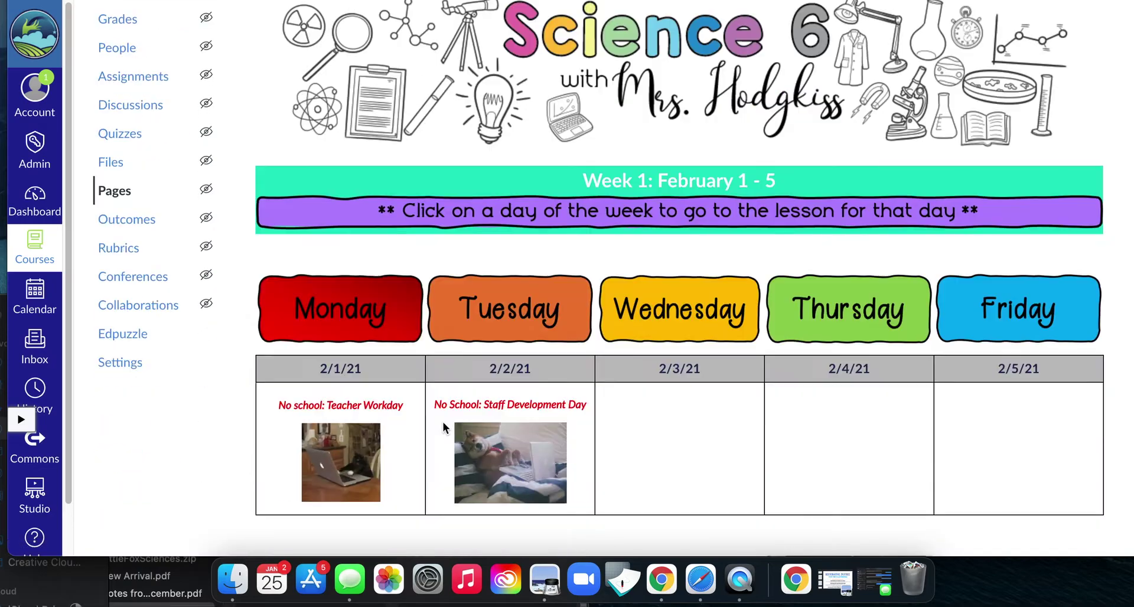
scroll(389, 408, "up", 15)
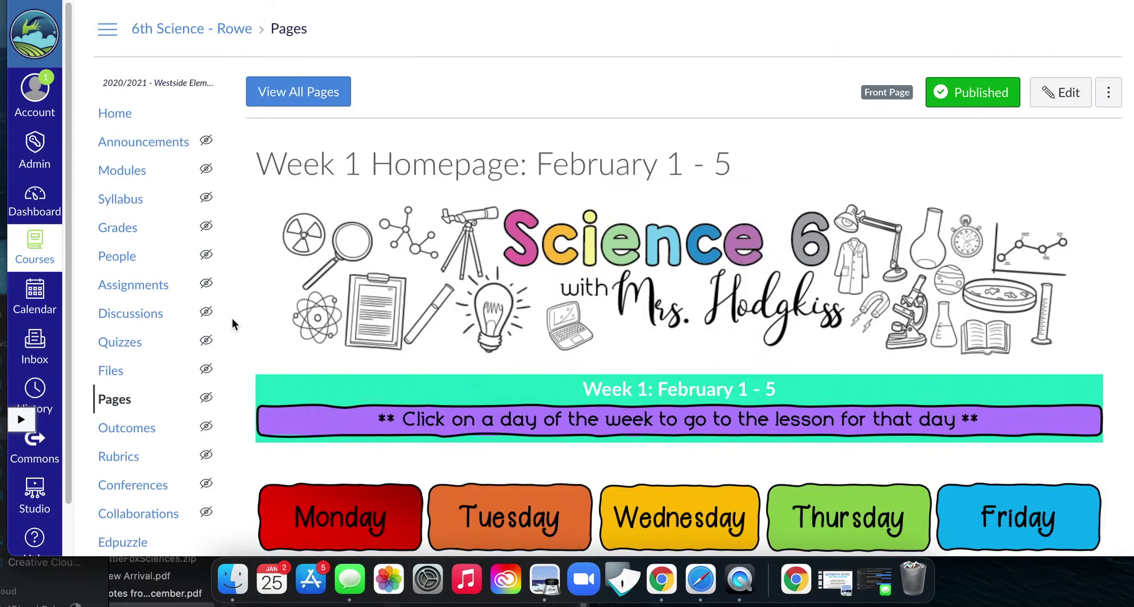
- Open the full pages list and review the weekly homepages, their publish status and the options for the template and Week 2 pages
left_click(342, 98)
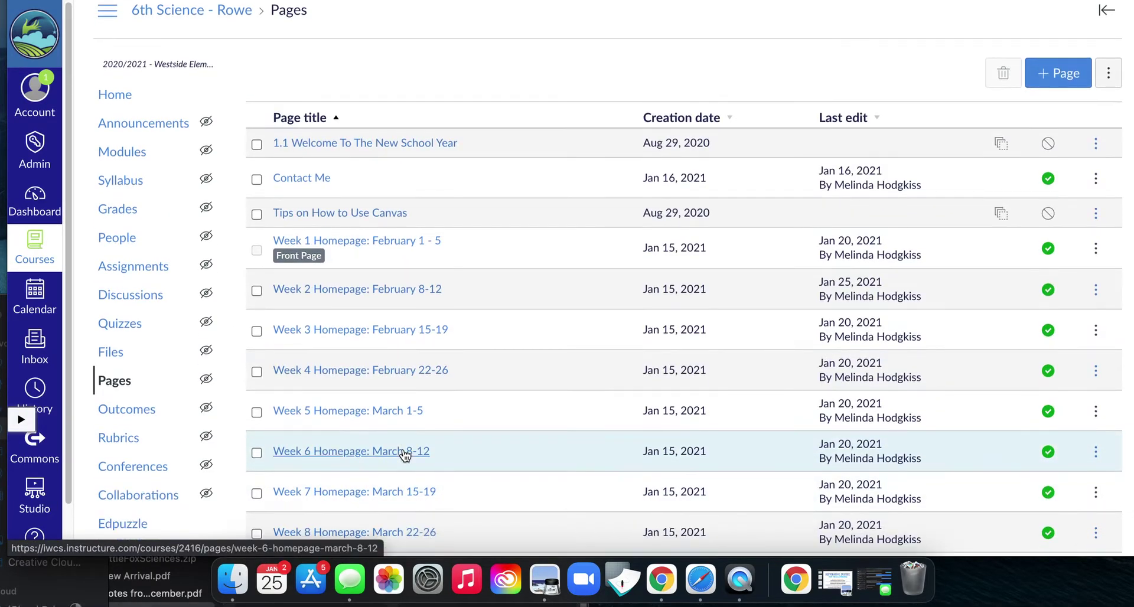
scroll(404, 454, "down", 5)
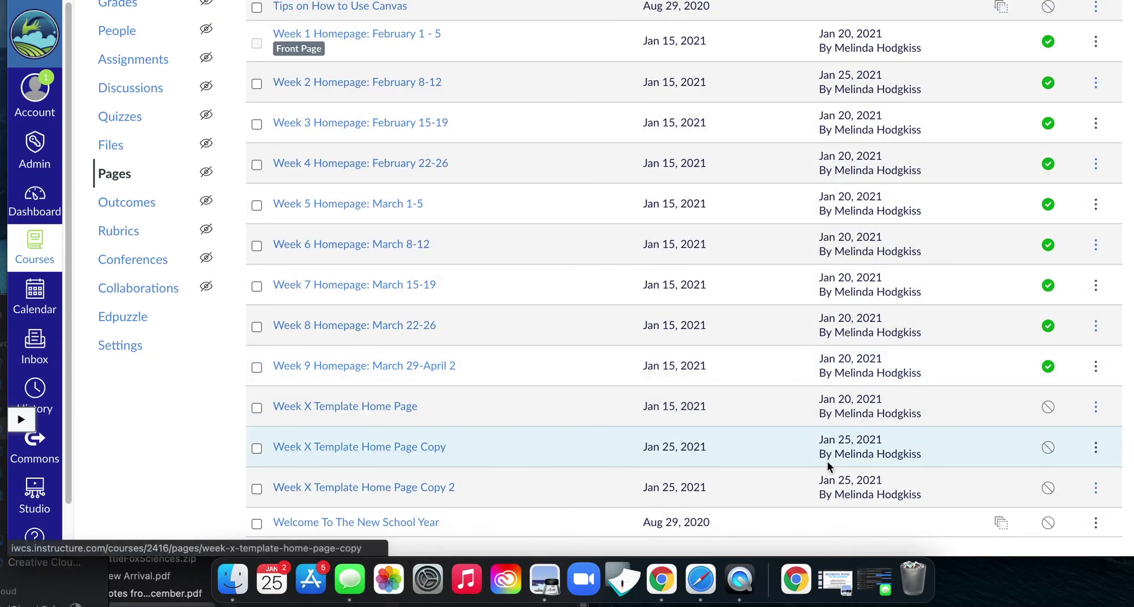
left_click(1097, 407)
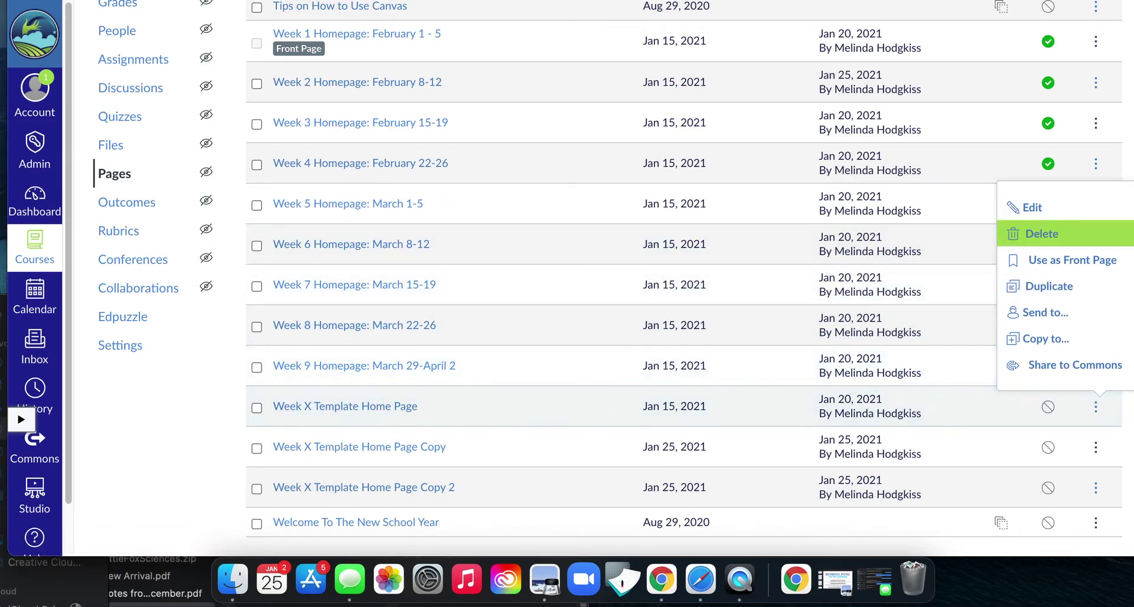
left_click(1009, 39)
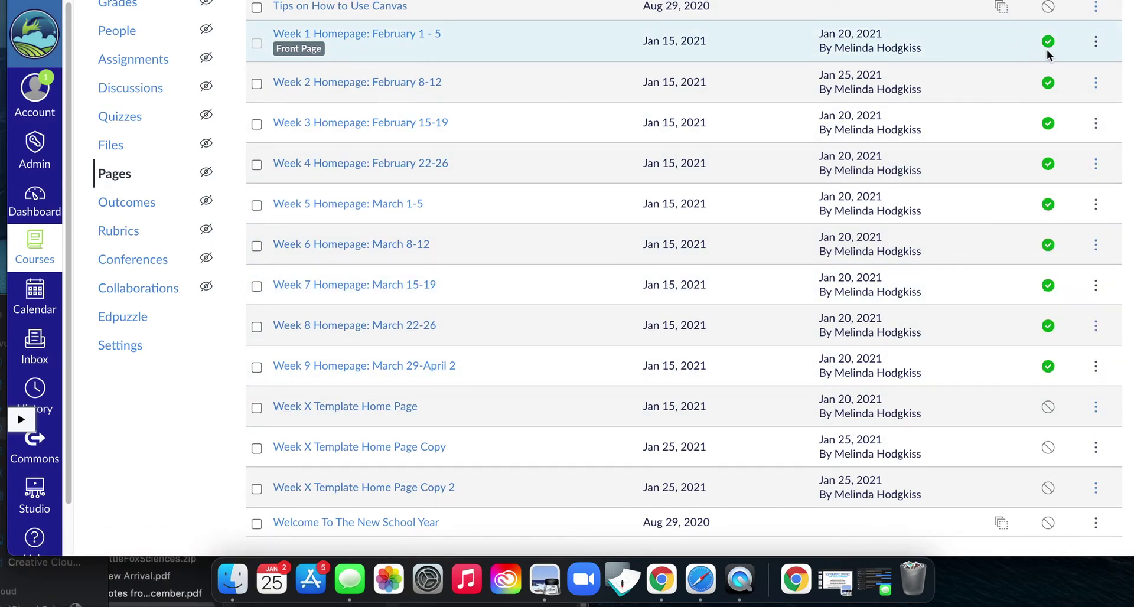
left_click(1050, 367)
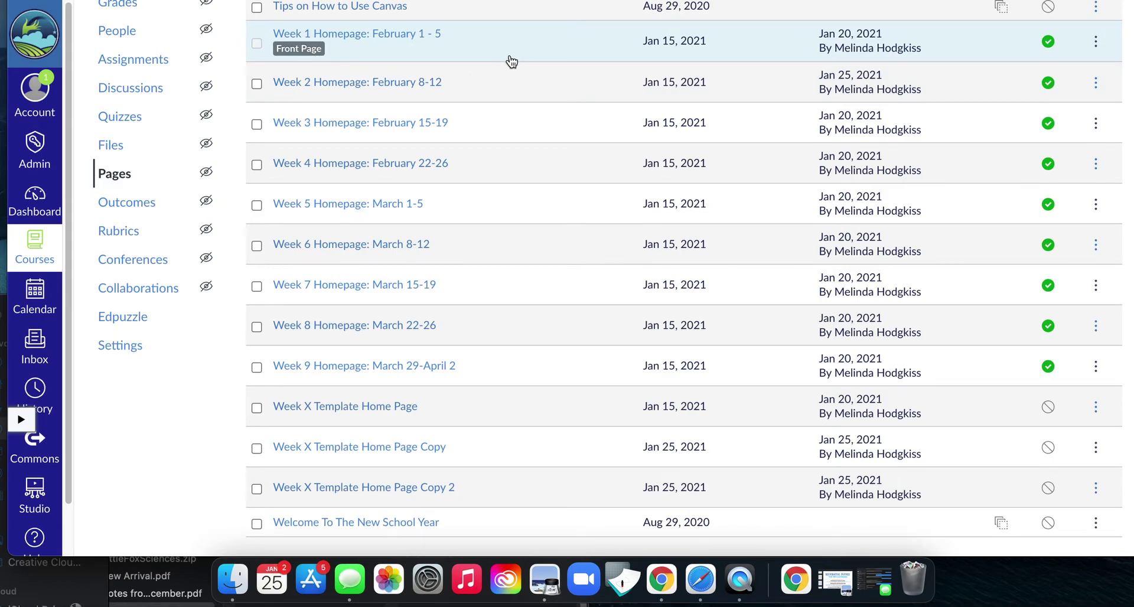
left_click(1096, 84)
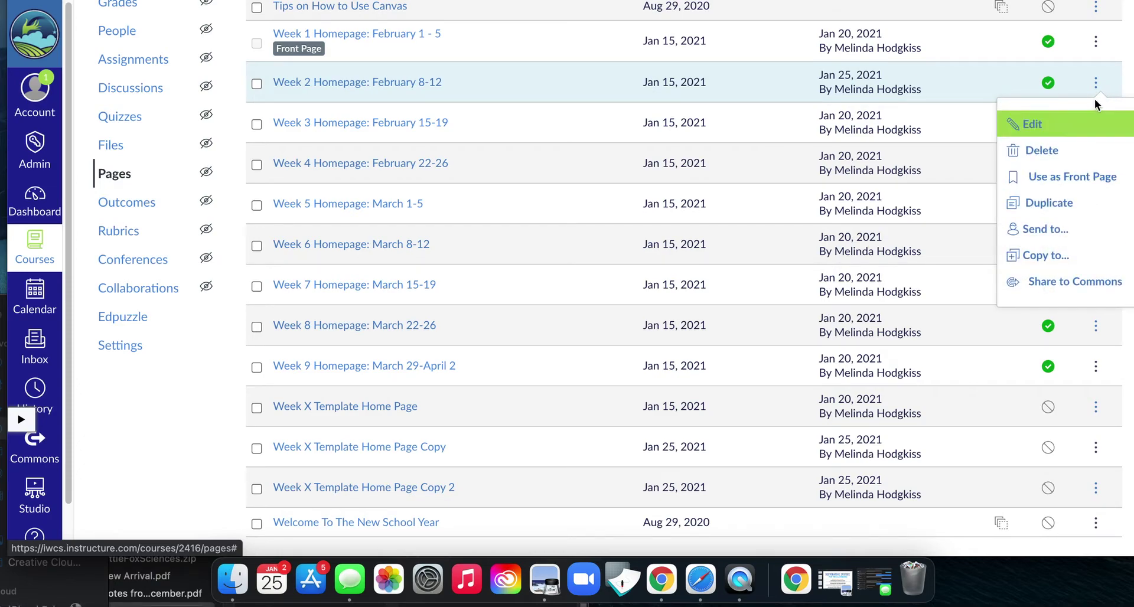
left_click(1072, 73)
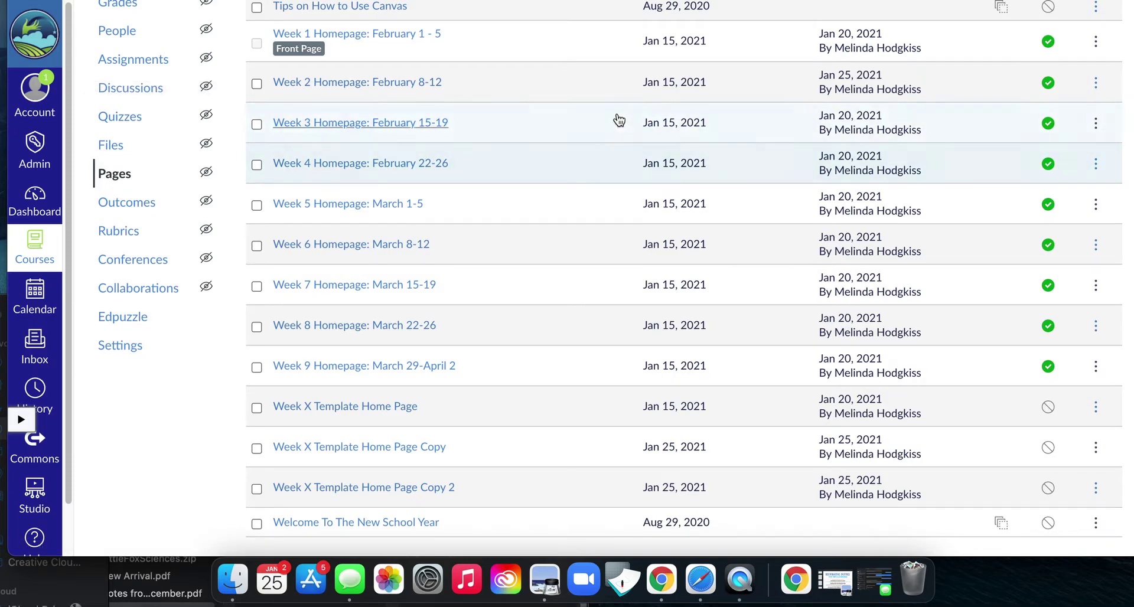
scroll(532, 165, "up", 1)
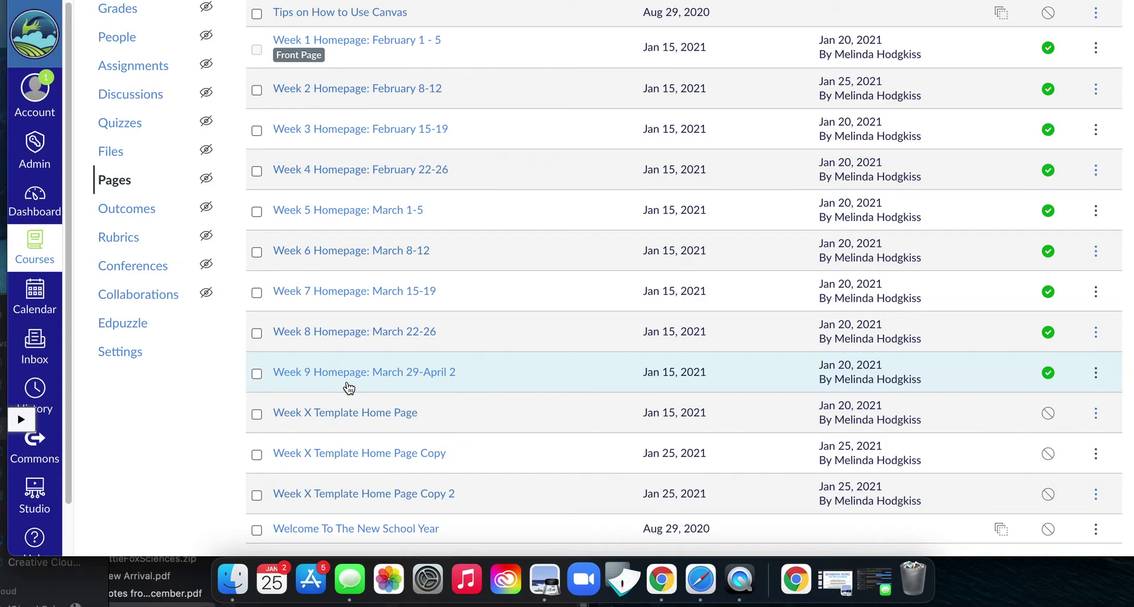
- Open the Week 1 Homepage and review its day buttons, date table and links to other resources
left_click(338, 43)
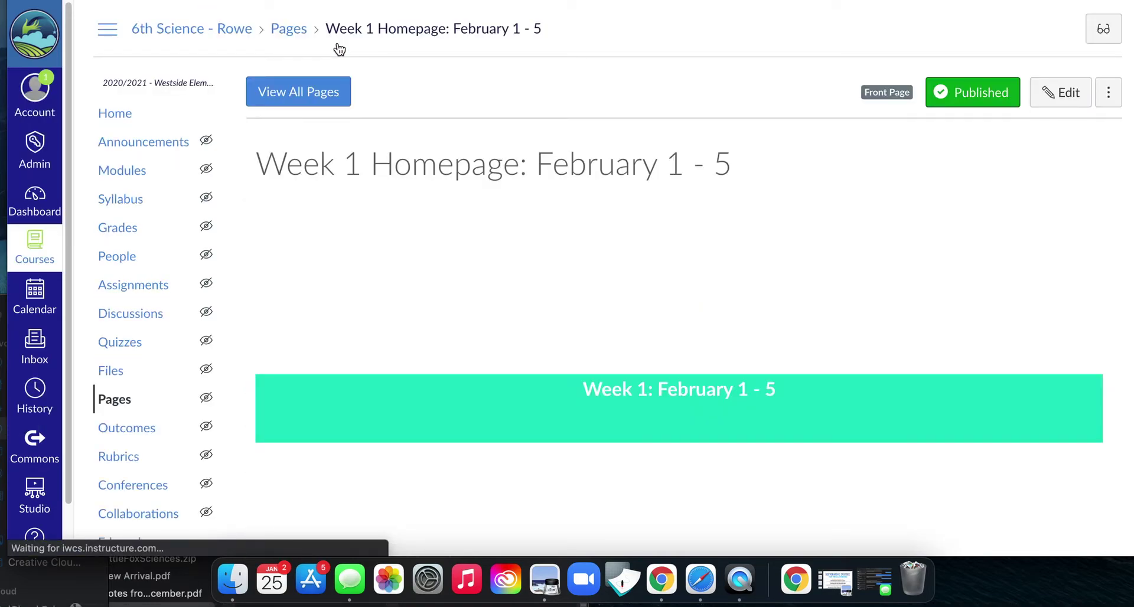
scroll(573, 322, "down", 2)
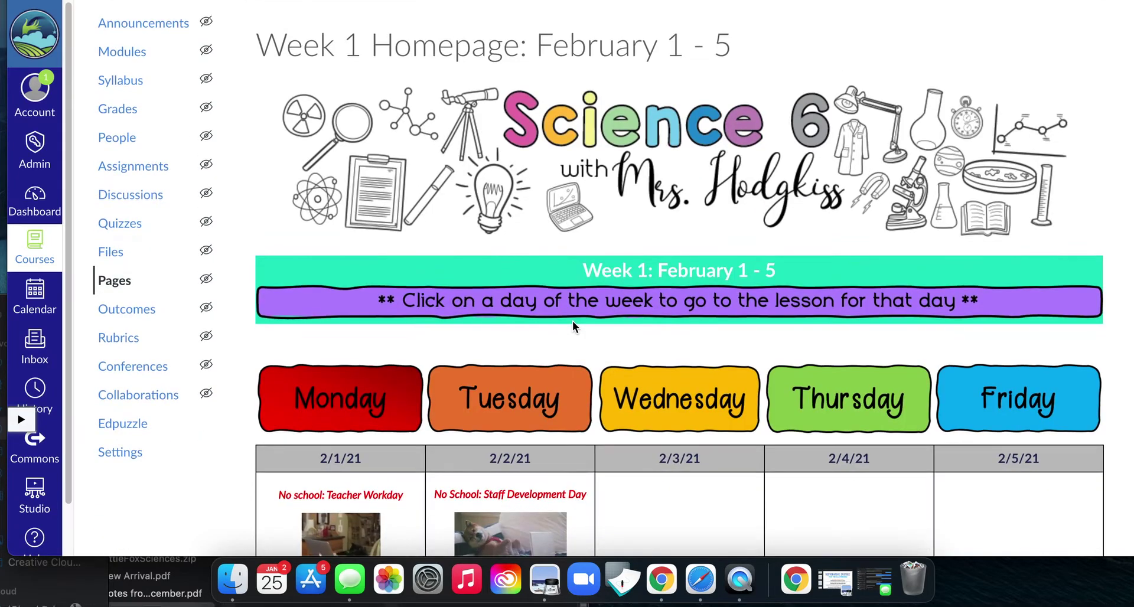
scroll(572, 320, "down", 1)
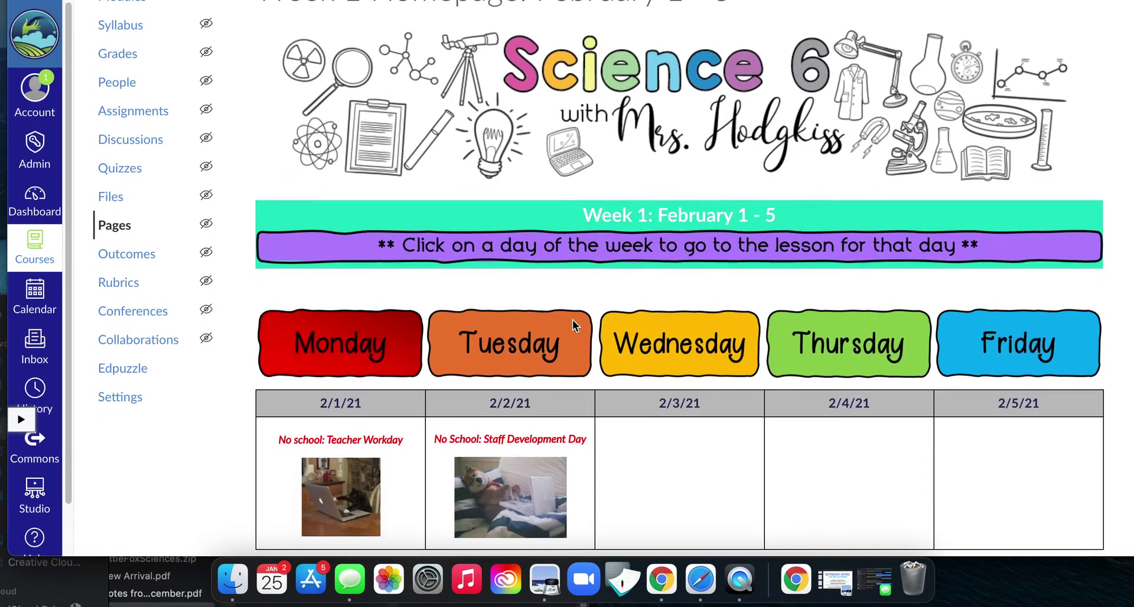
scroll(577, 328, "down", 4)
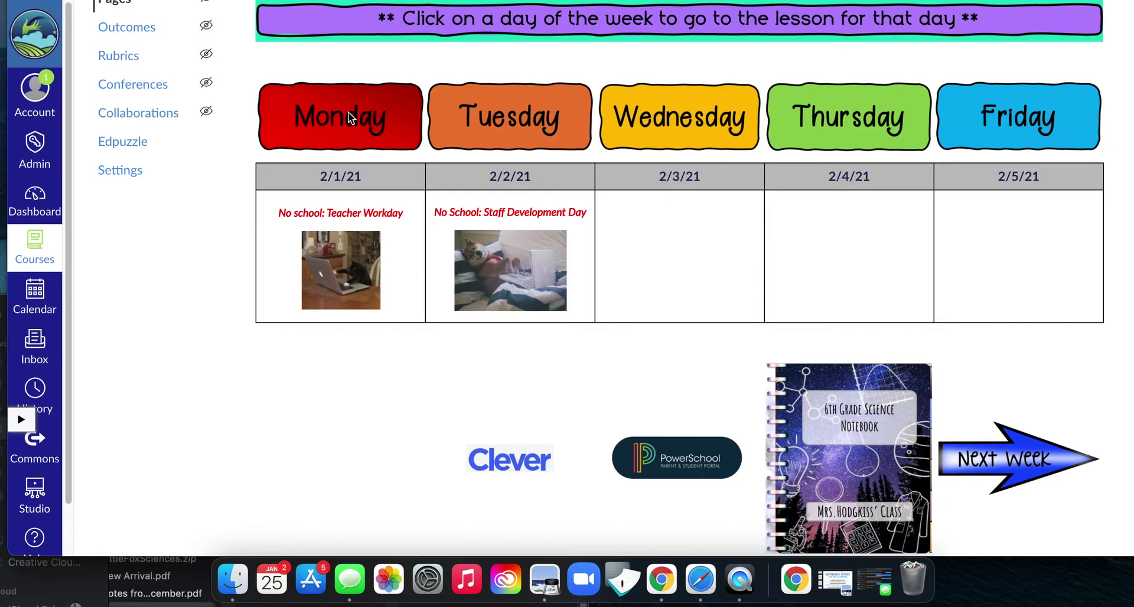
scroll(388, 127, "up", 2)
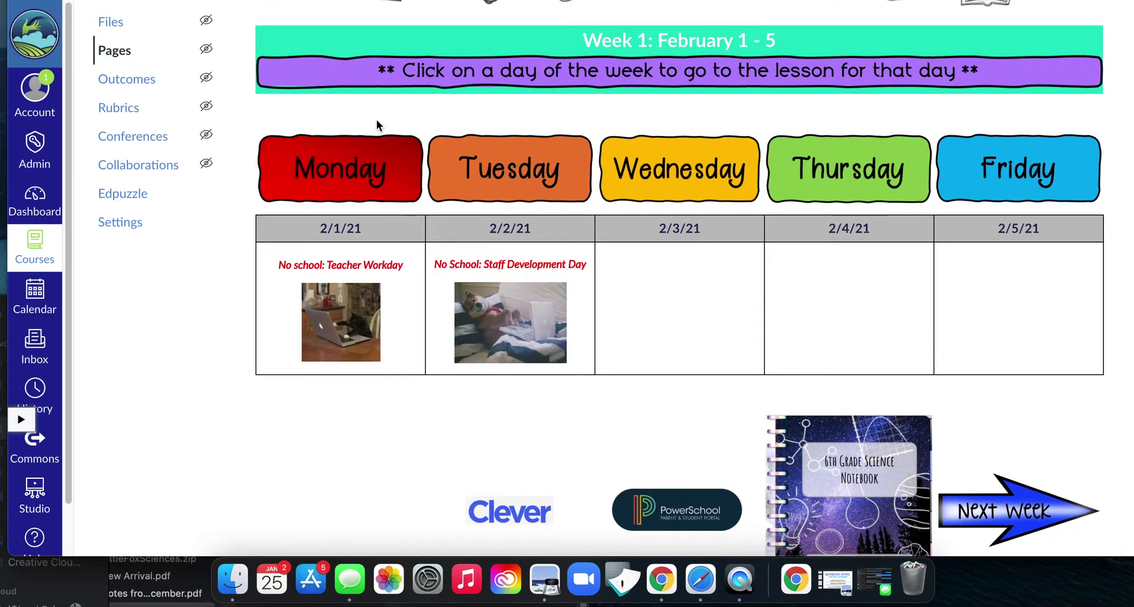
scroll(830, 149, "up", 10)
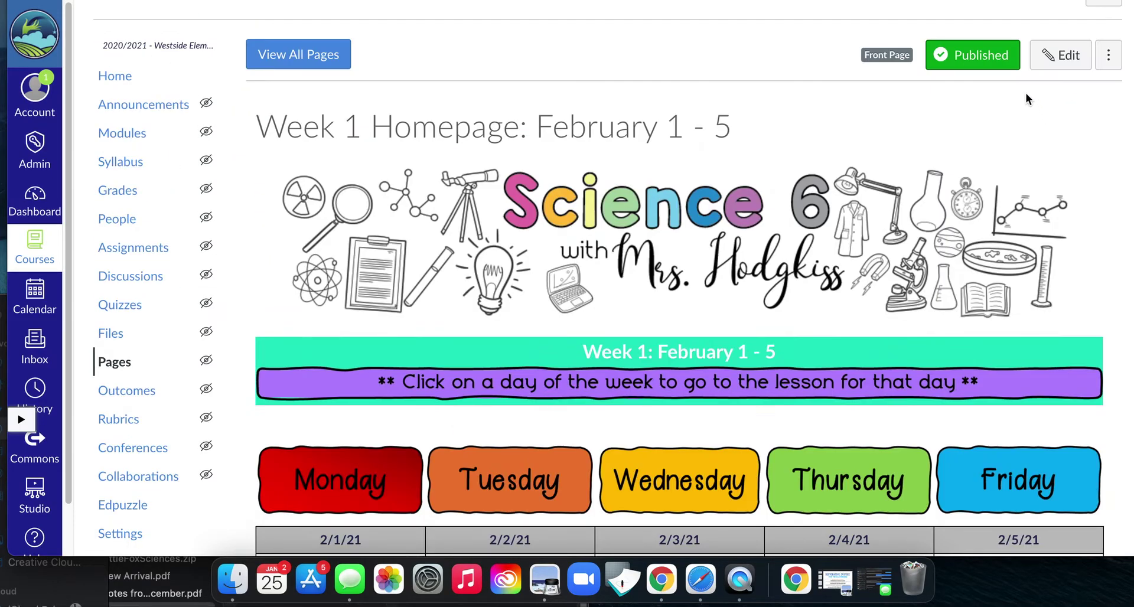
- Open the Week 1 Homepage for editing and check the Monday and Tuesday day images for links
left_click(1050, 59)
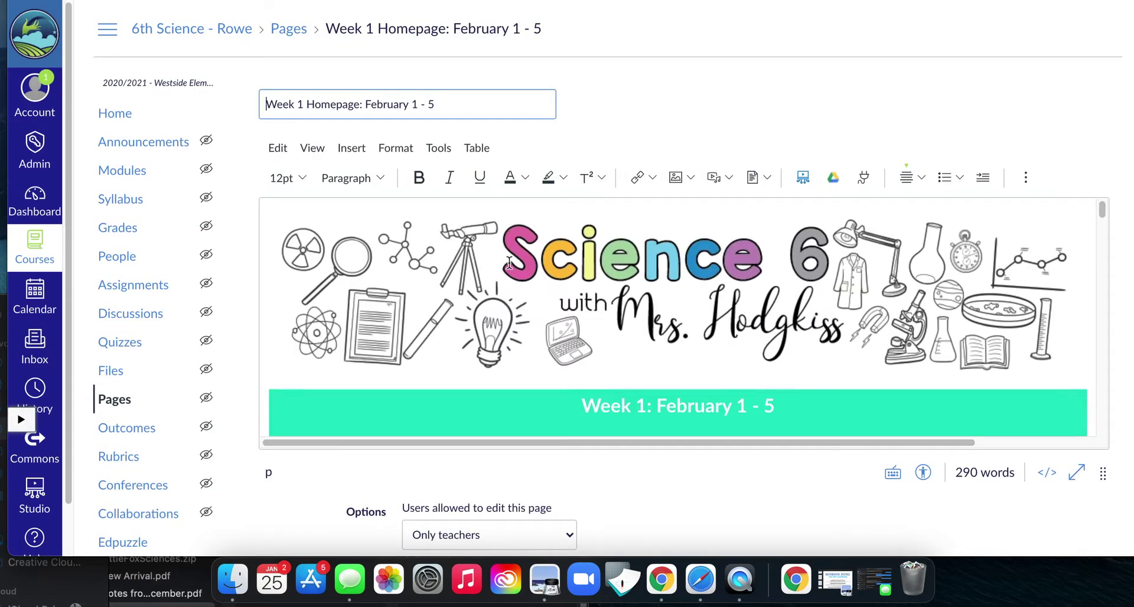
scroll(508, 262, "down", 5)
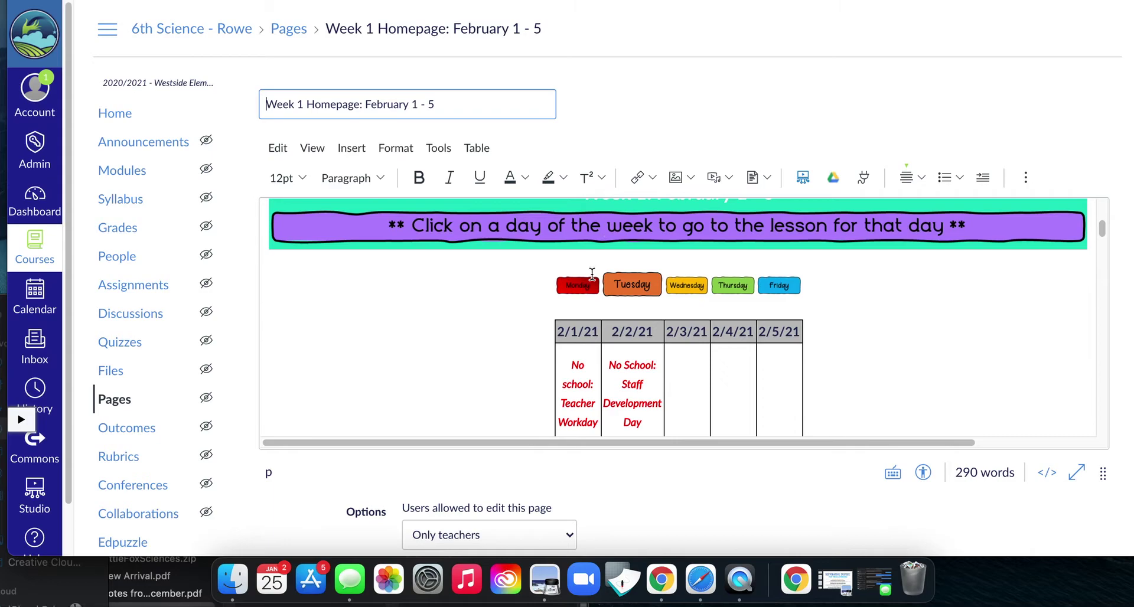
left_click(577, 288)
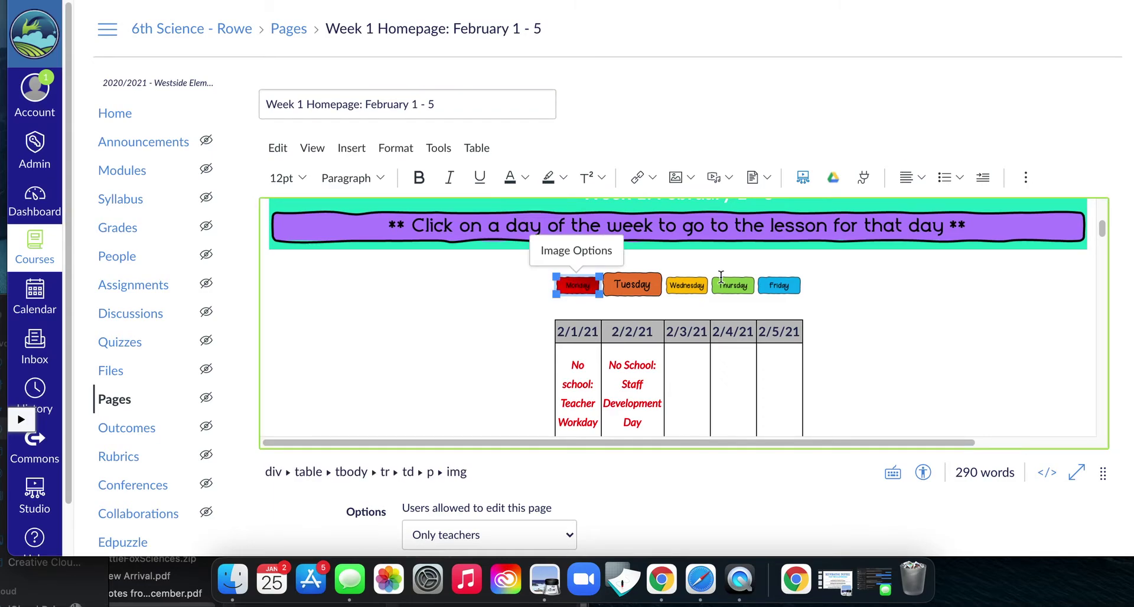
left_click(632, 285)
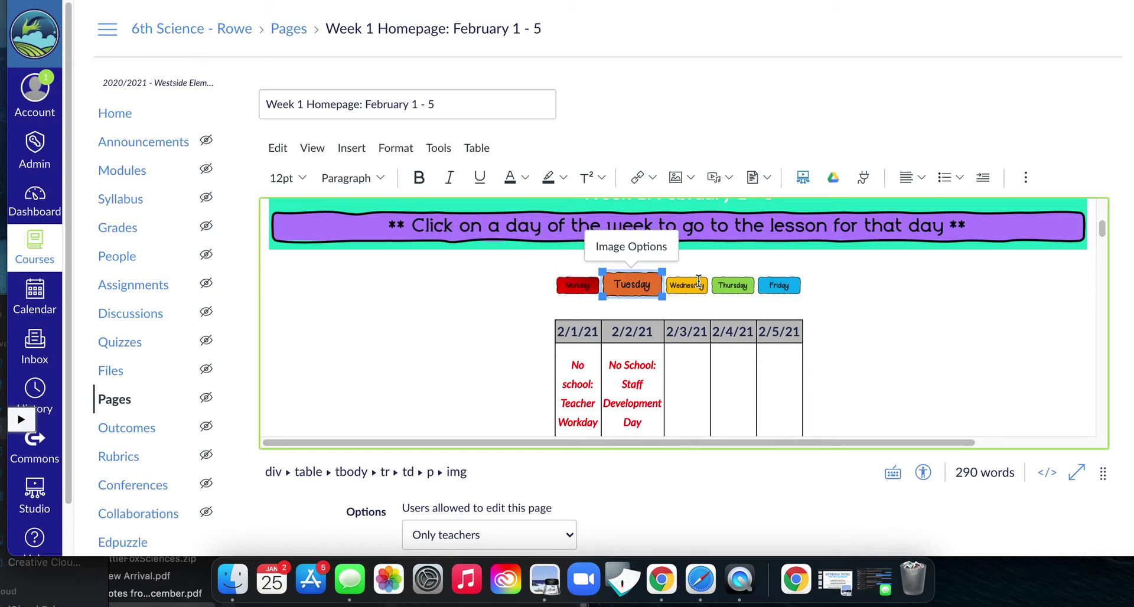
- Remove the existing link from the Wednesday day image
left_click(701, 283)
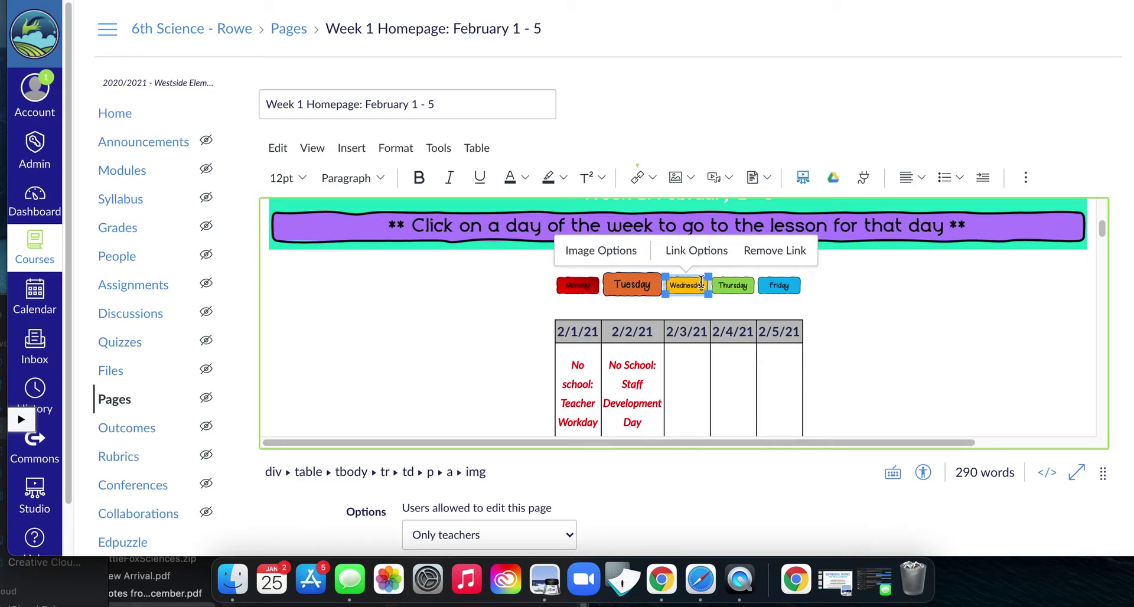
left_click(650, 178)
left_click(656, 233)
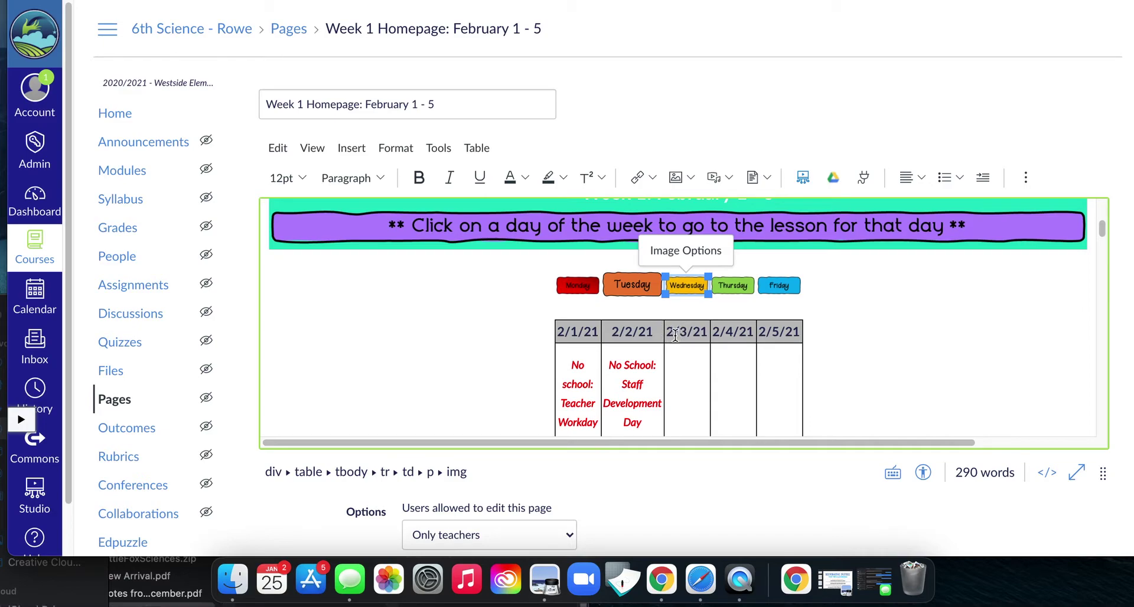
- Bring up the course links for the Wednesday day image and expand the list of modules
left_click(652, 178)
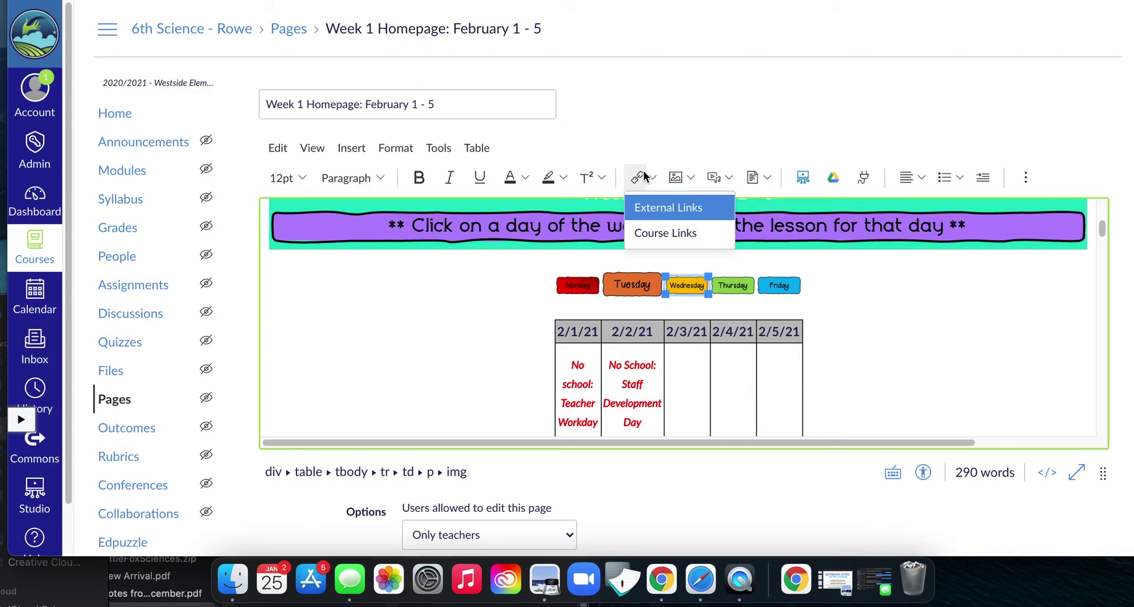
left_click(663, 237)
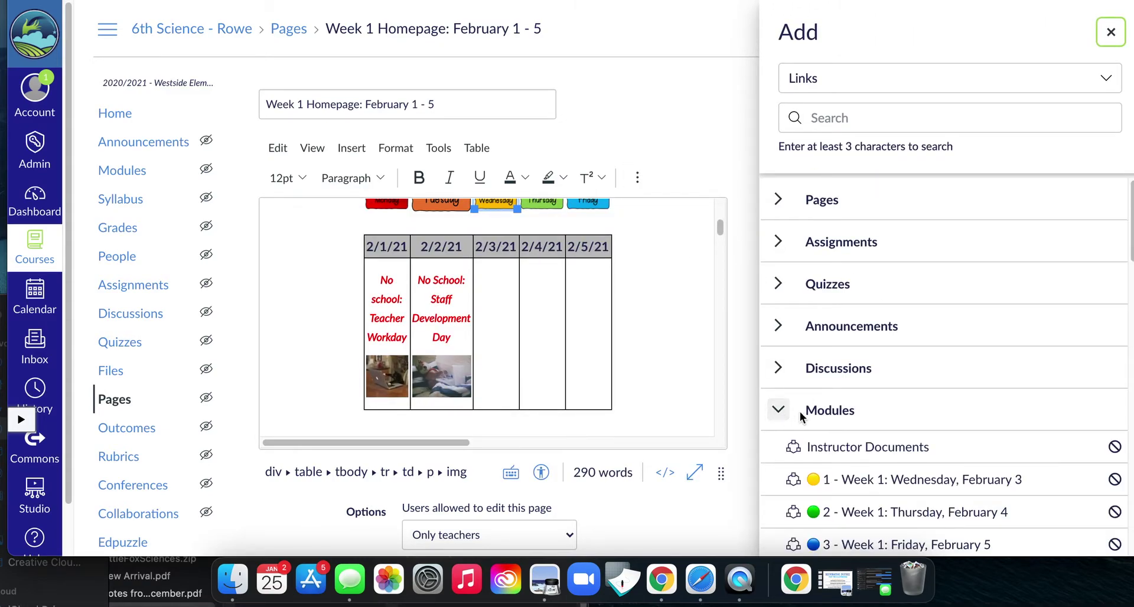
scroll(774, 401, "down", 2)
scroll(777, 395, "up", 1)
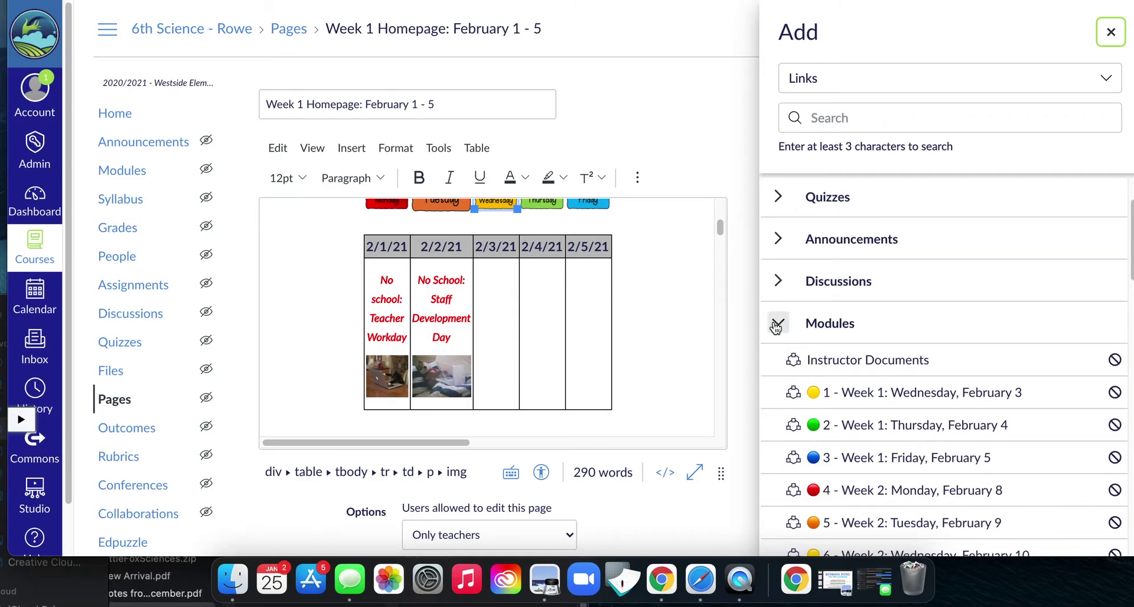
left_click(776, 325)
left_click(779, 329)
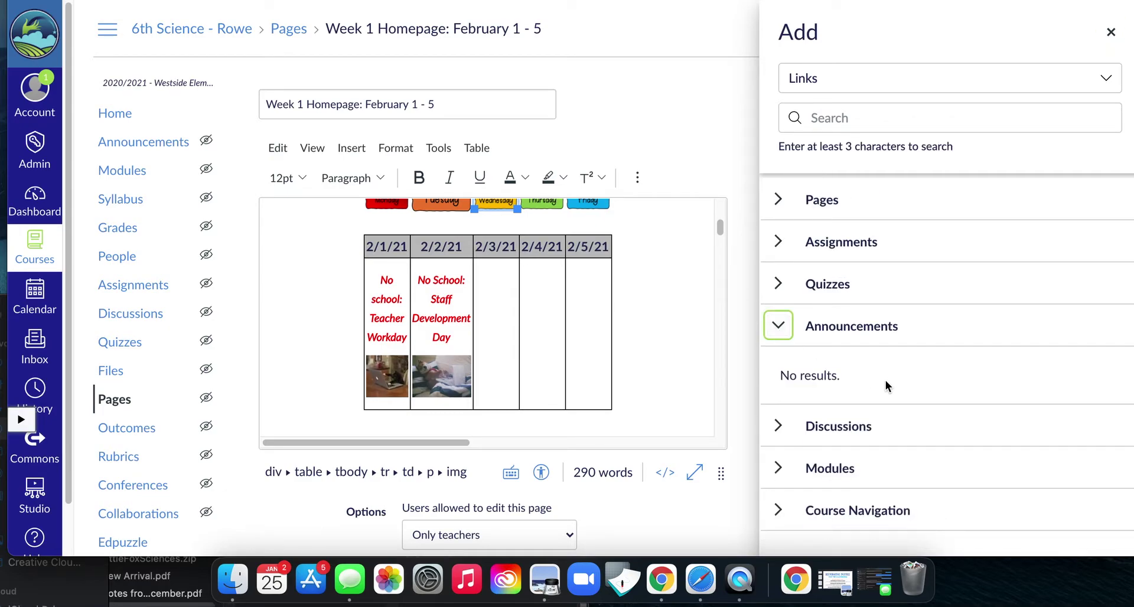
left_click(789, 332)
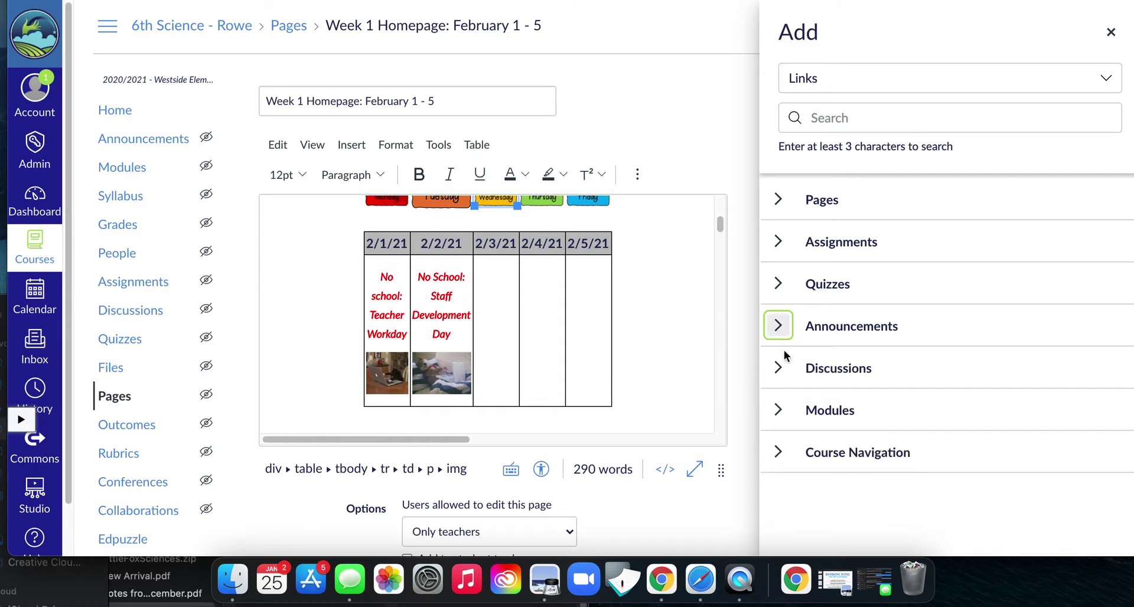
left_click(777, 408)
- Link the Wednesday day image to the module "1 - Week 1: Wednesday, February 3"
scroll(809, 439, "down", 1)
scroll(810, 439, "down", 10)
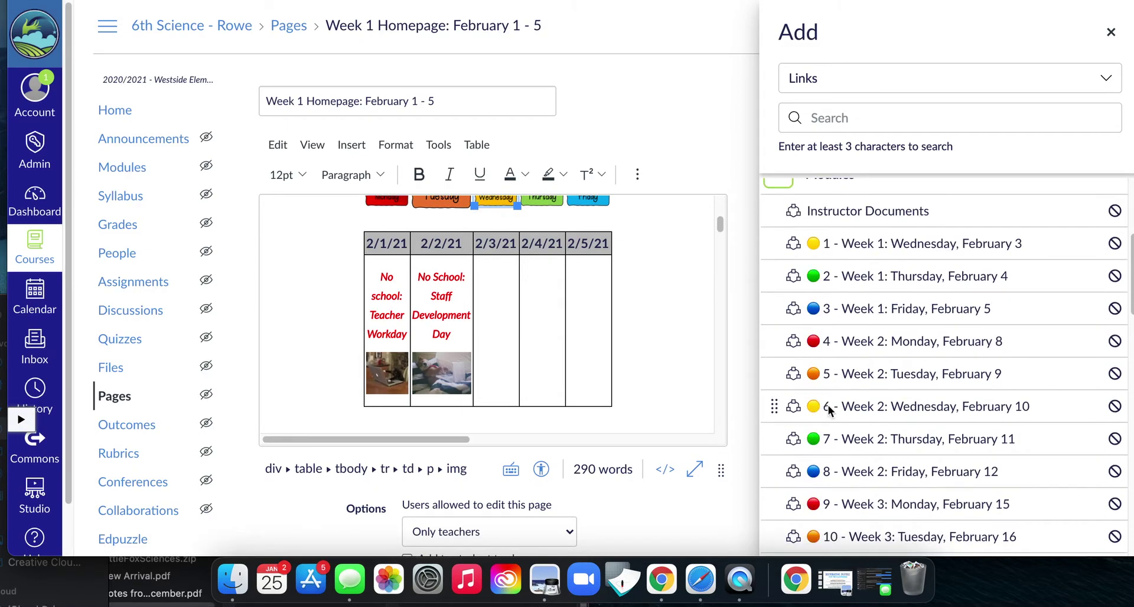
scroll(837, 385, "down", 15)
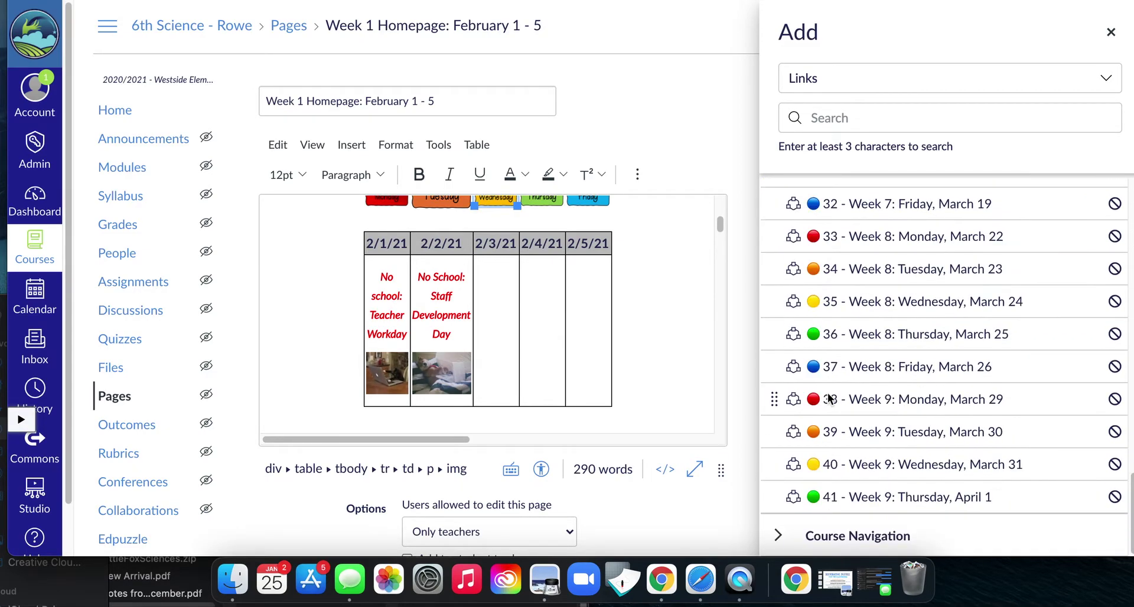
scroll(873, 307, "up", 10)
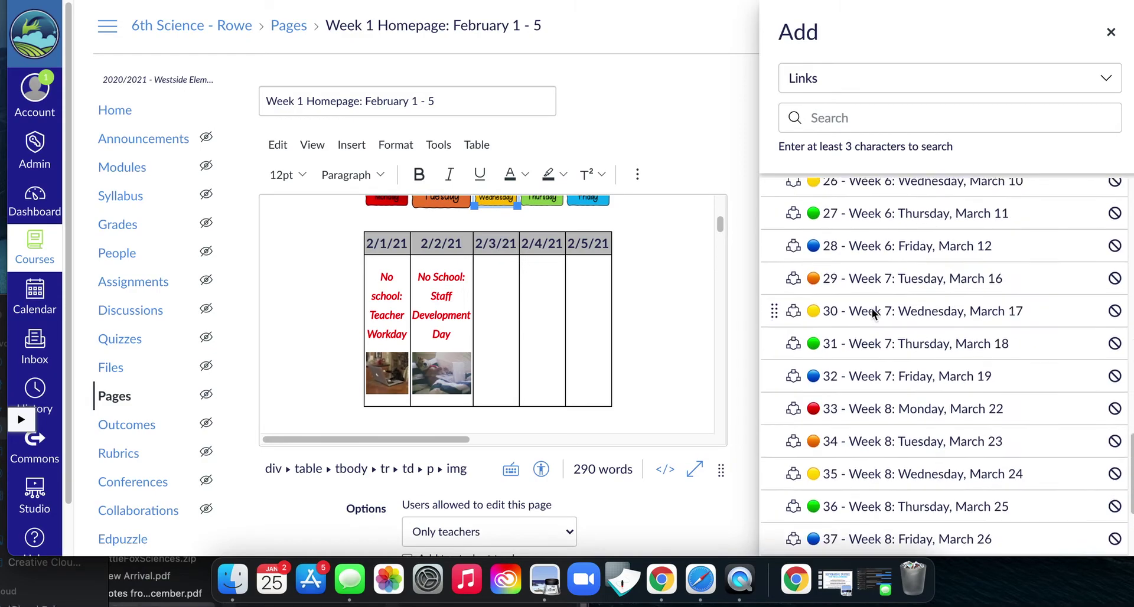
scroll(871, 319, "up", 10)
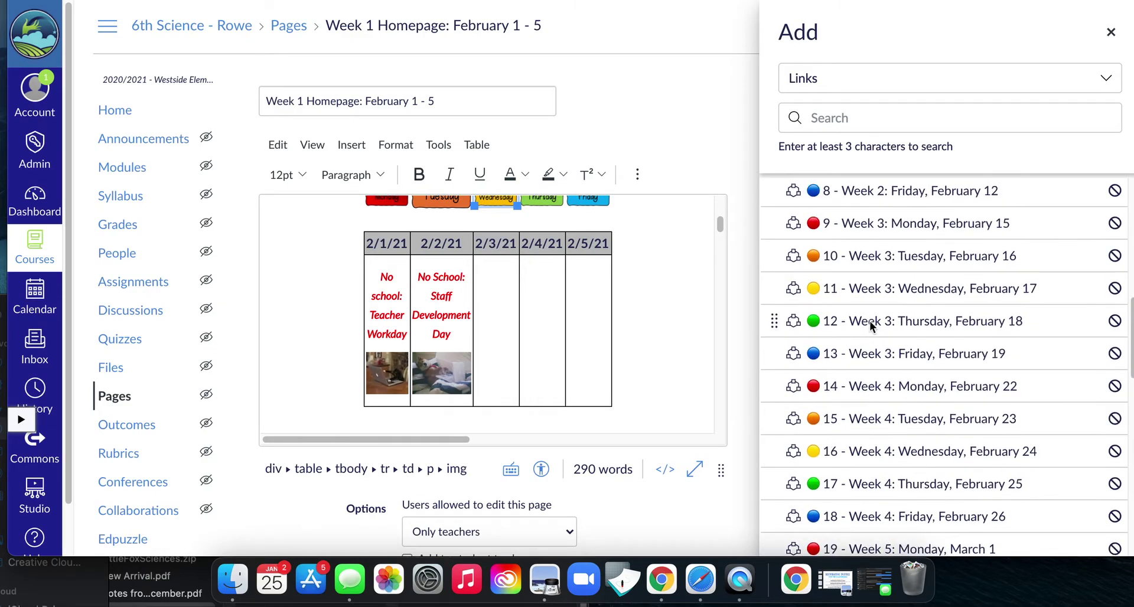
scroll(869, 326, "up", 5)
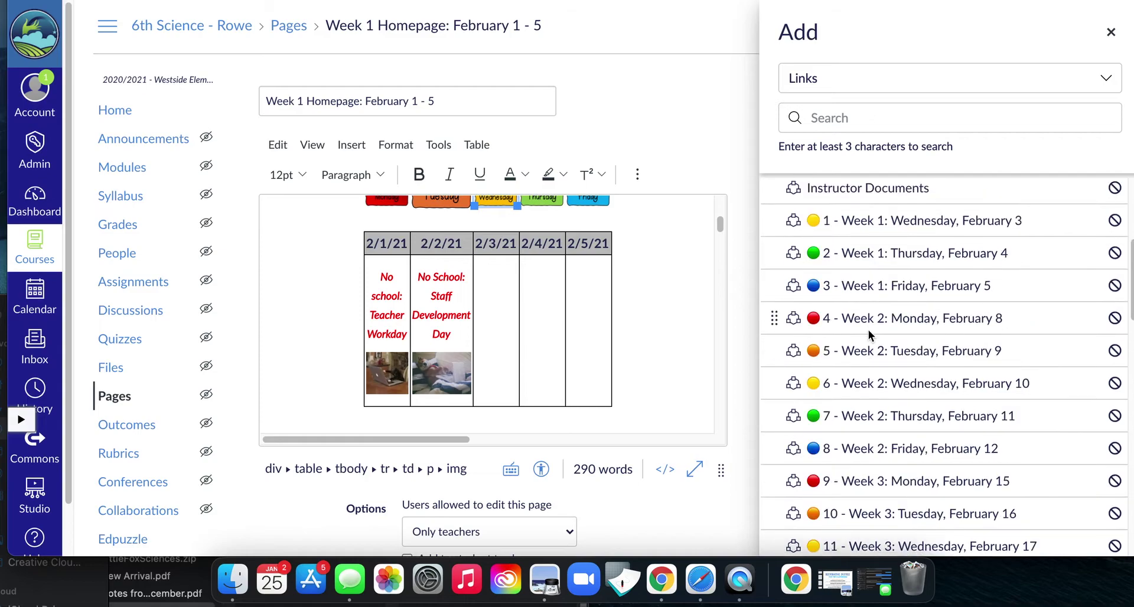
left_click(882, 225)
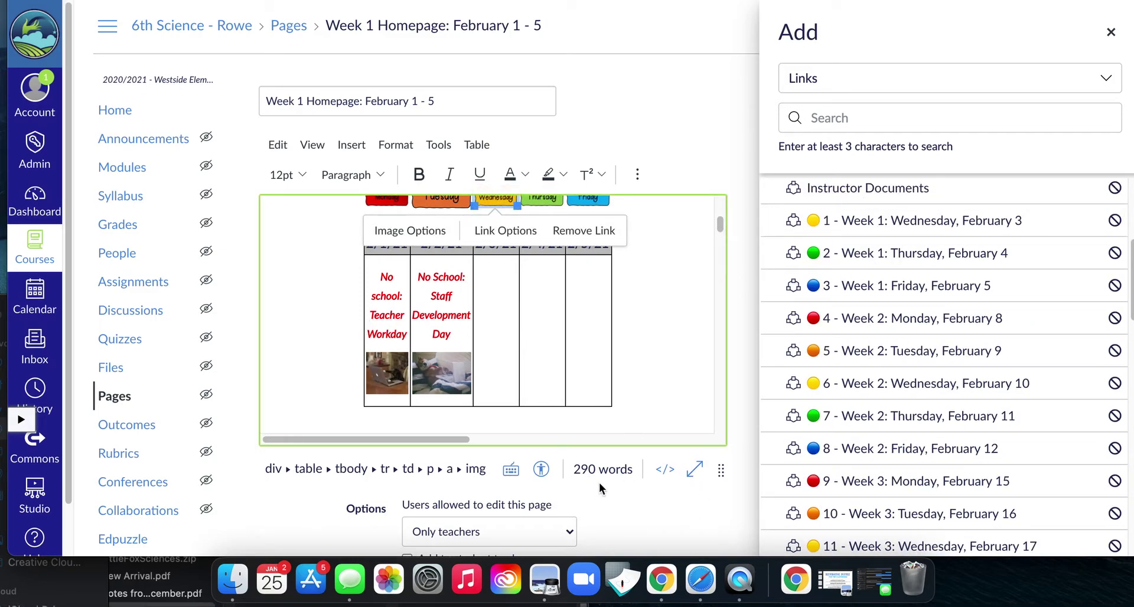
- Check the Thursday and Friday day images for links and collapse the list of modules
left_click(537, 198)
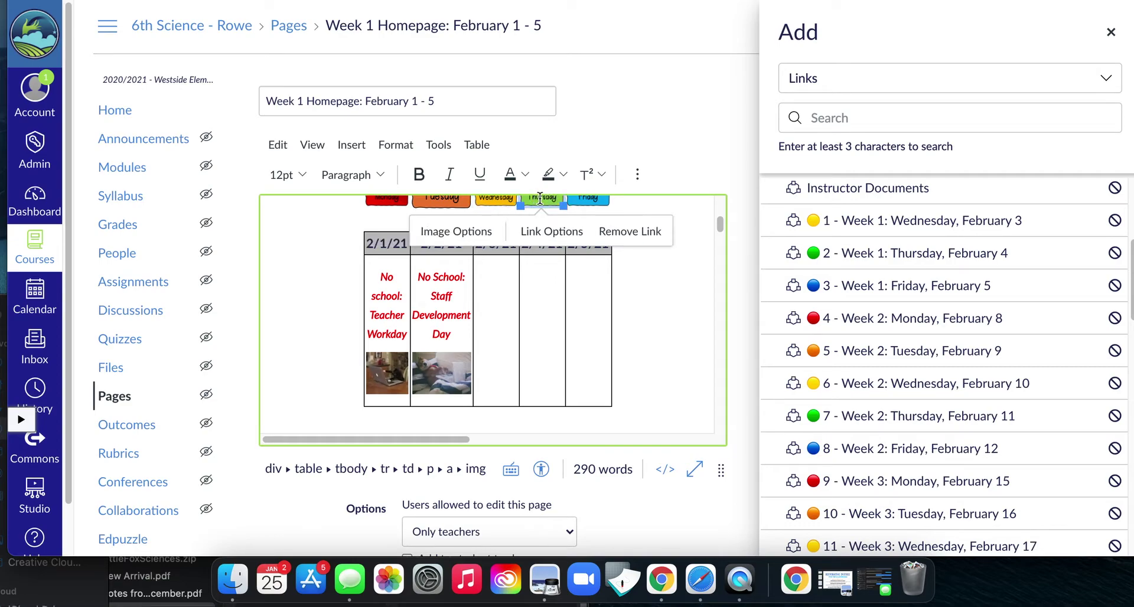
left_click(588, 203)
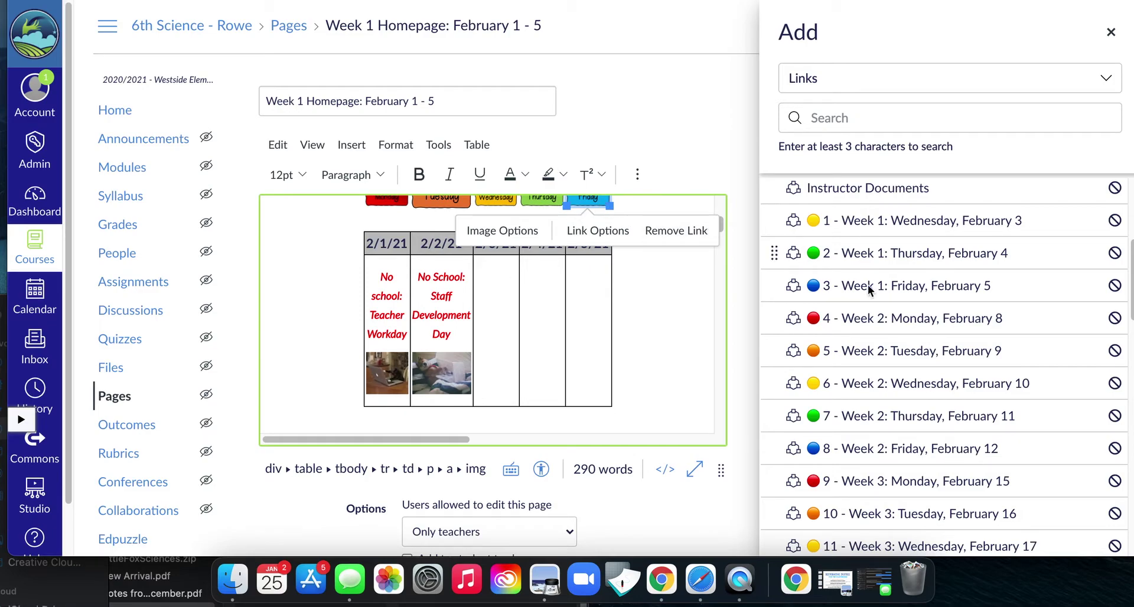
scroll(851, 425, "up", 3)
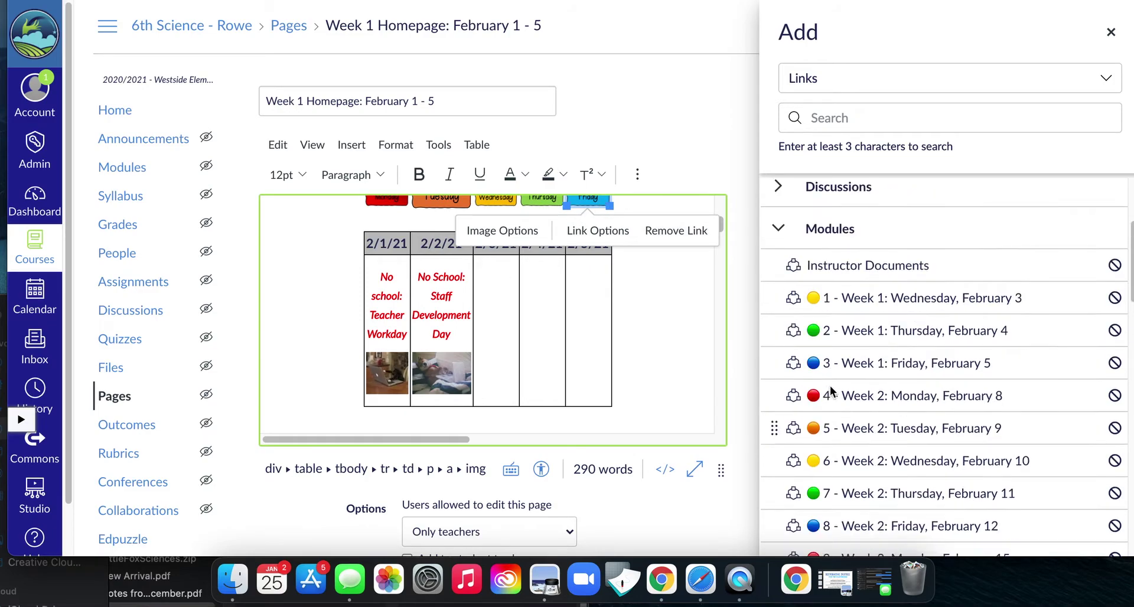
left_click(776, 233)
scroll(699, 349, "down", 5)
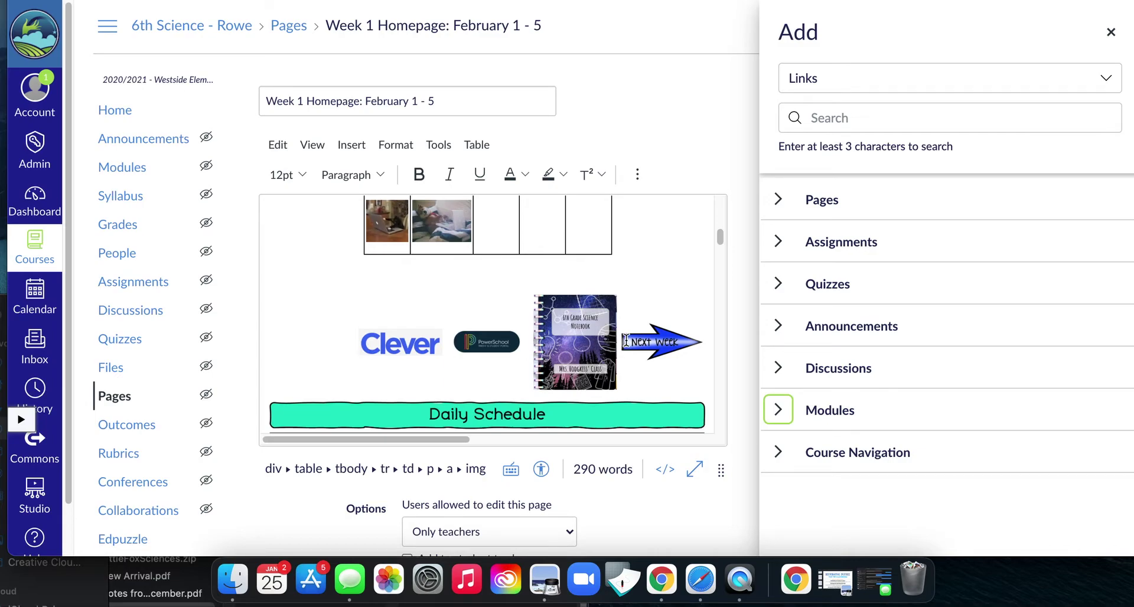
- Remove the existing link from the Next Week arrow image and close the course links pane
left_click(657, 349)
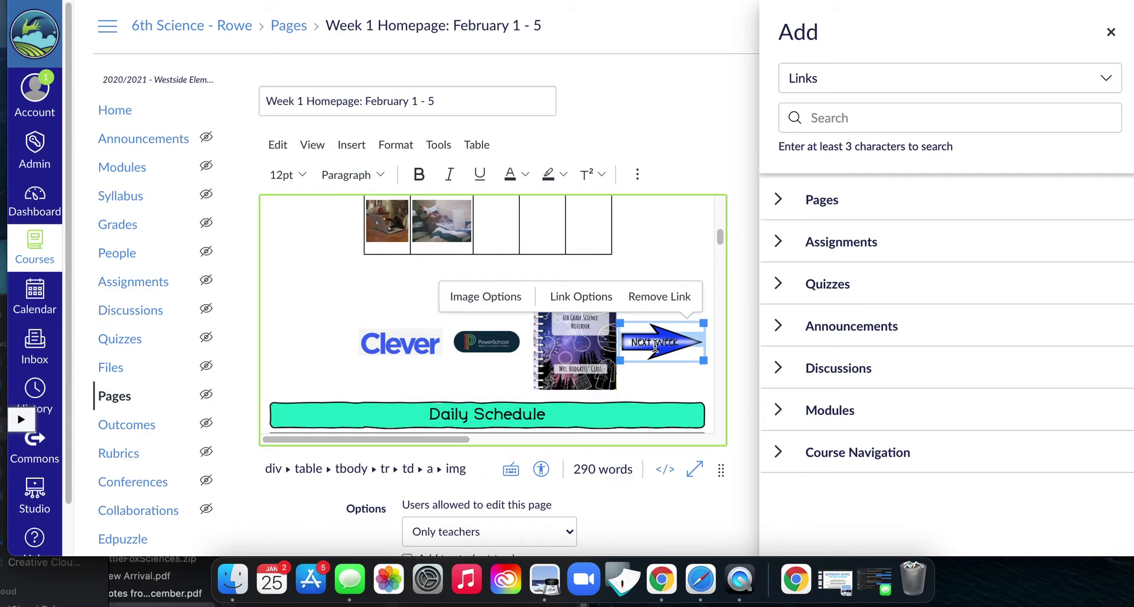
left_click(676, 307)
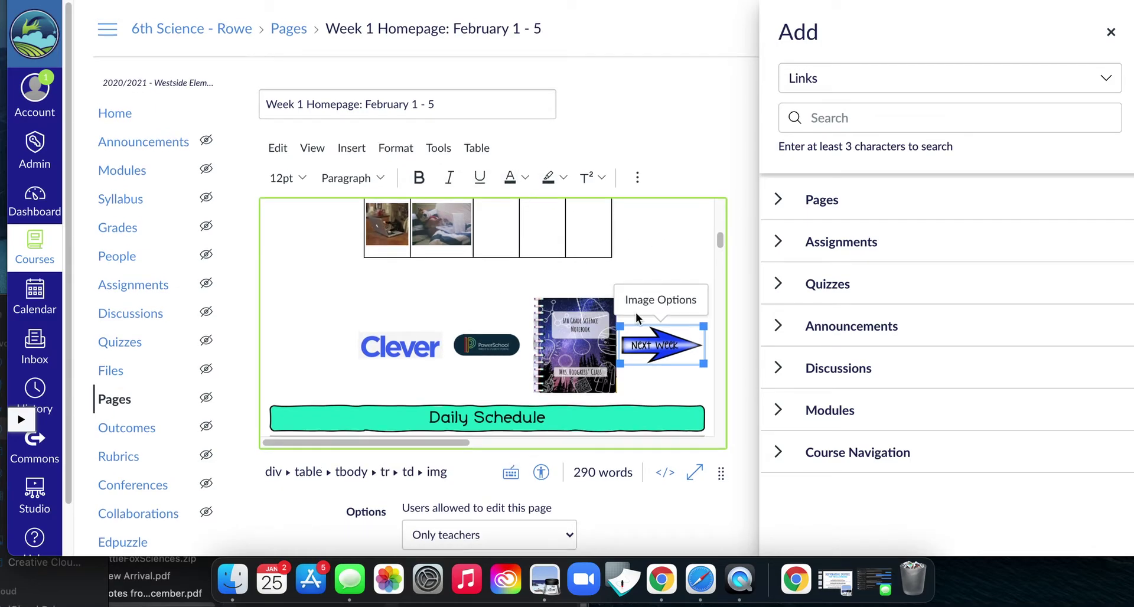
left_click(653, 242)
left_click(667, 351)
left_click(1111, 33)
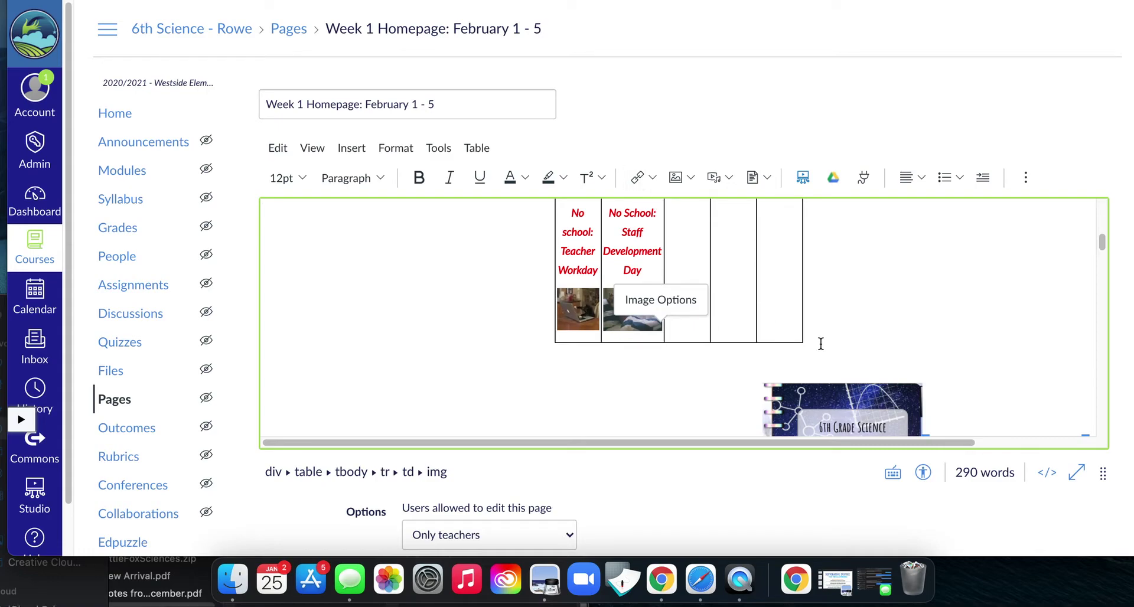
- Link the Next Week arrow image to the course page "Week 2 Homepage: February 8-12"
scroll(821, 344, "down", 3)
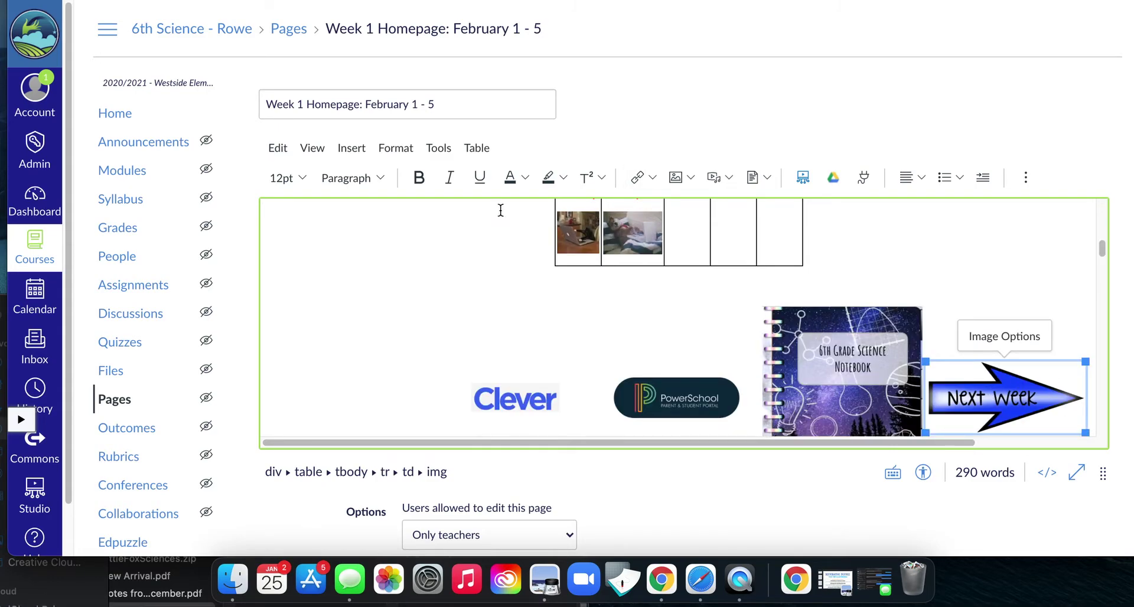
left_click(653, 177)
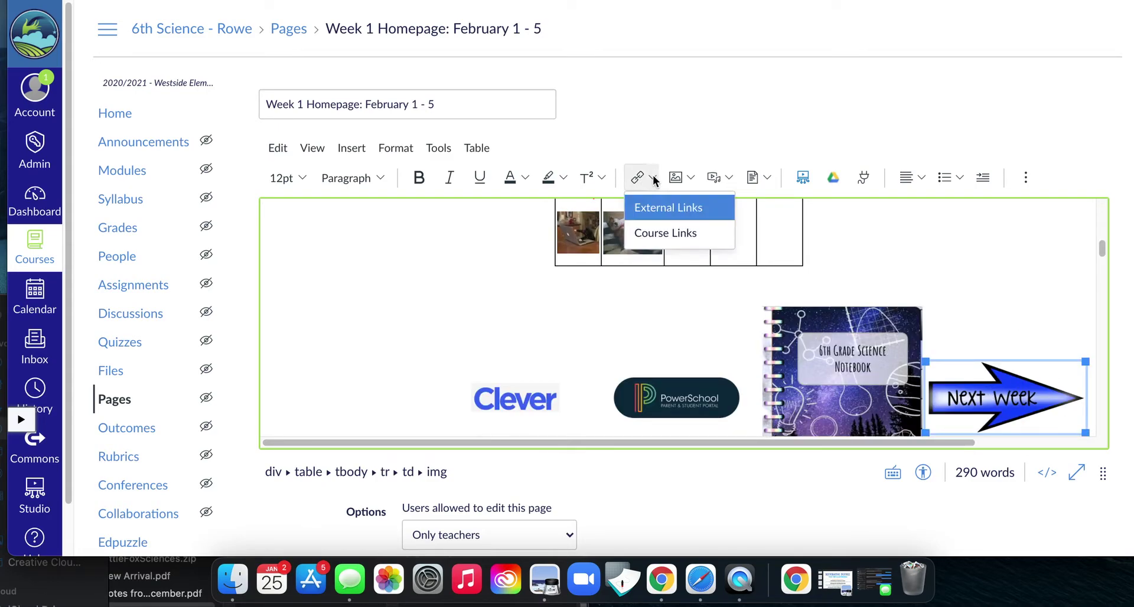
left_click(663, 234)
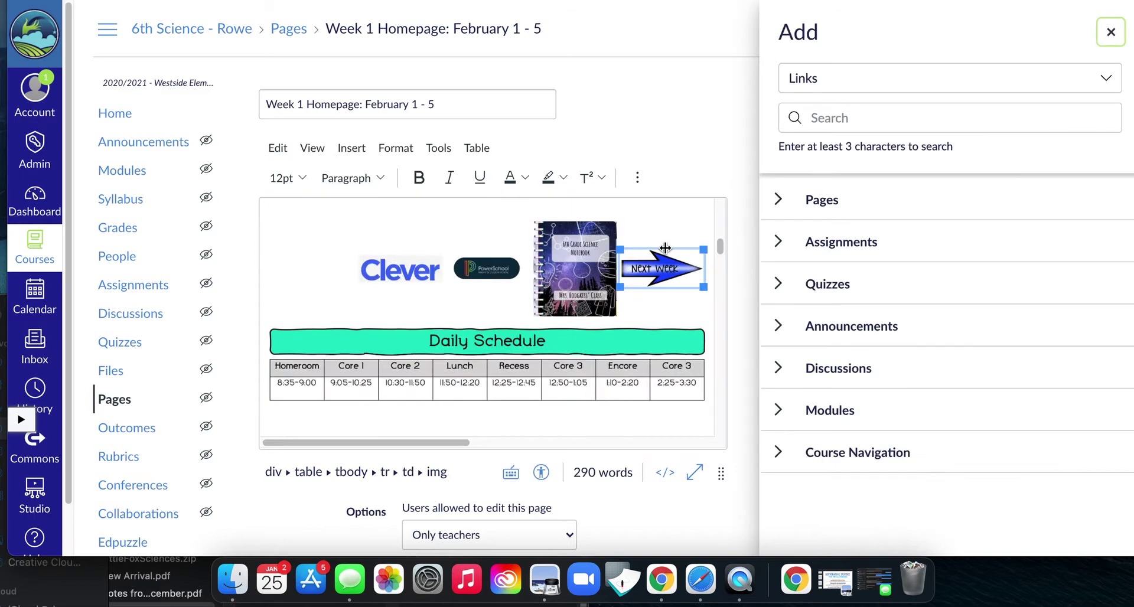
left_click(779, 201)
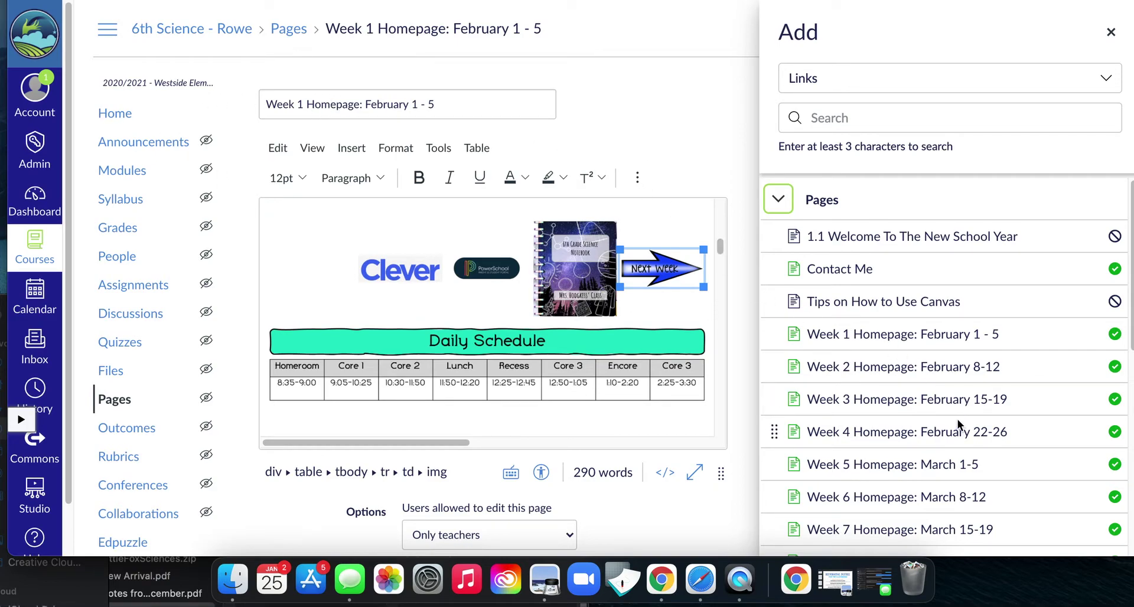
scroll(872, 361, "down", 1)
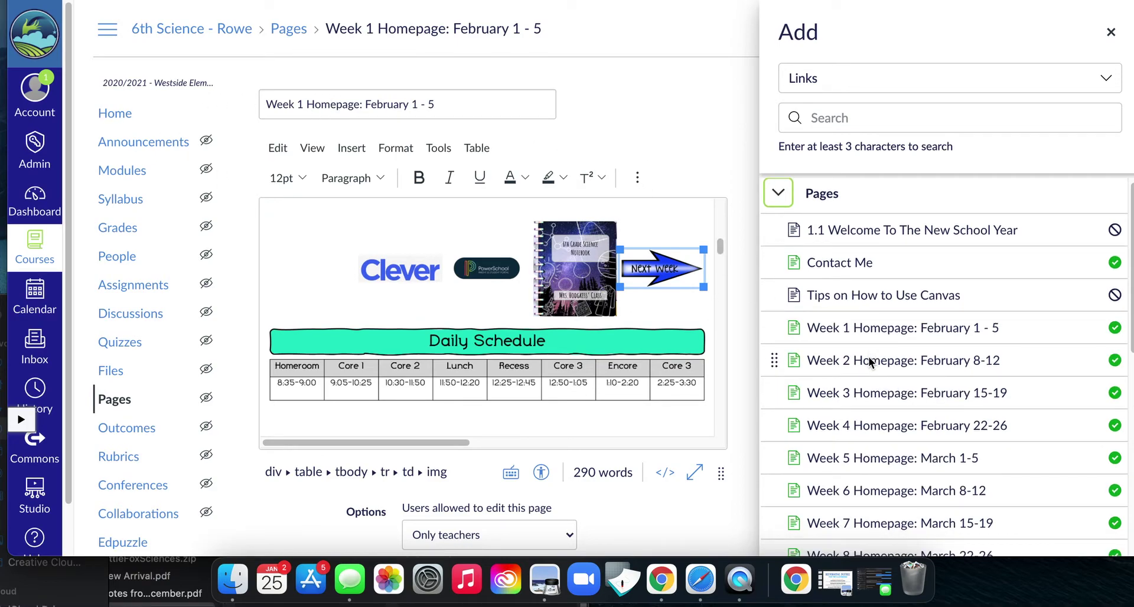
left_click(868, 356)
- Save the Week 1 homepage and look over the published page down to the daily schedule
scroll(727, 365, "down", 3)
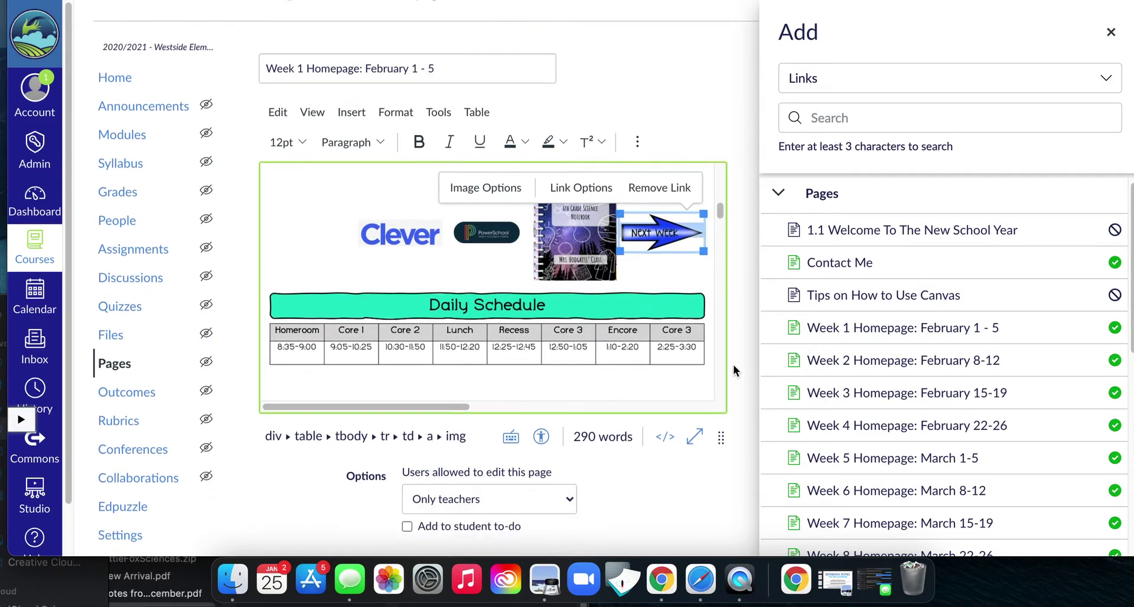
left_click(703, 508)
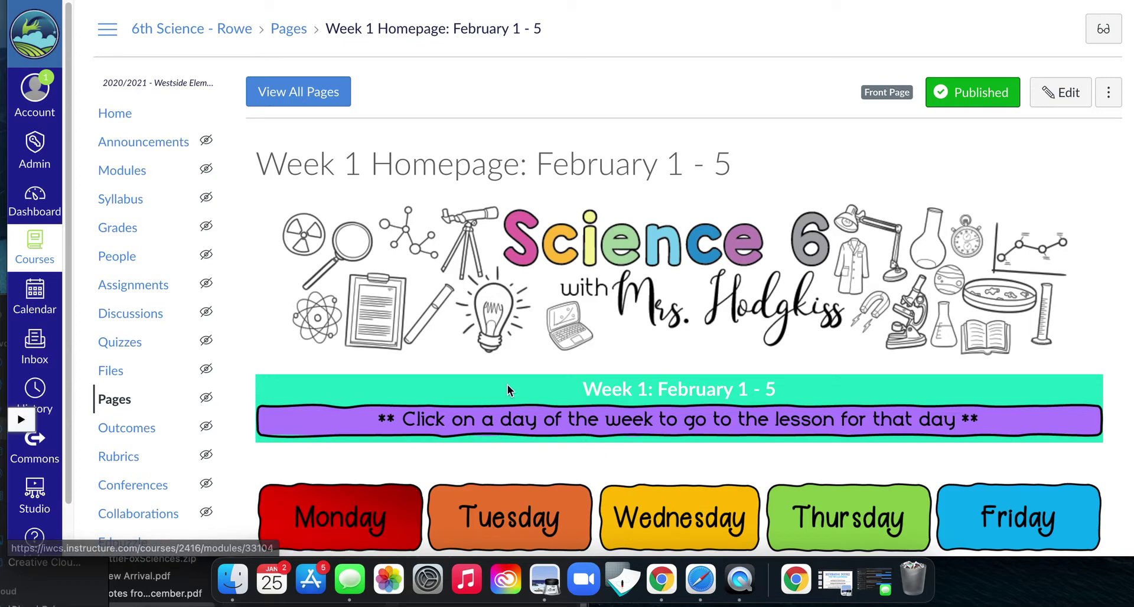
scroll(449, 385, "down", 2)
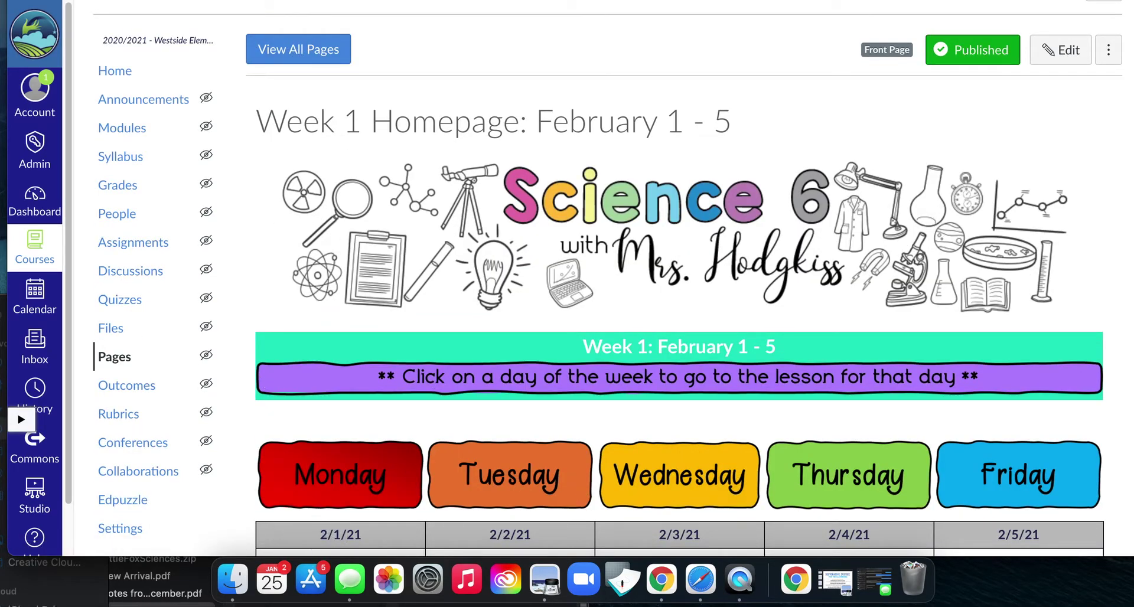
scroll(710, 455, "down", 10)
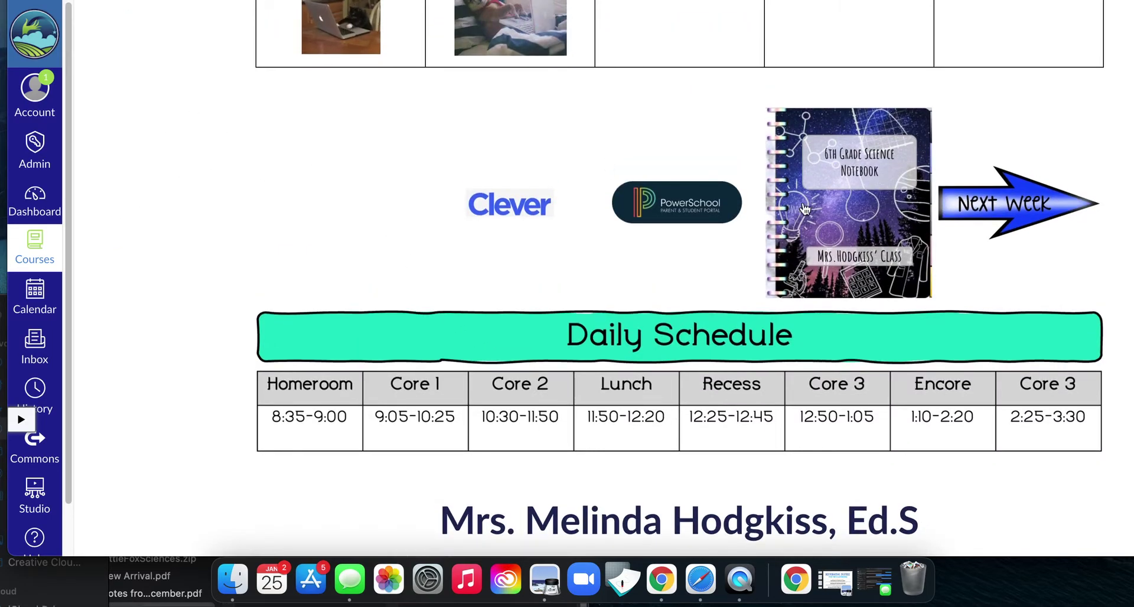
scroll(238, 163, "up", 15)
- Open "Week 2 Homepage: February 8-12" from the full page list and check its day images and Last Week and Next Week arrows
left_click(302, 89)
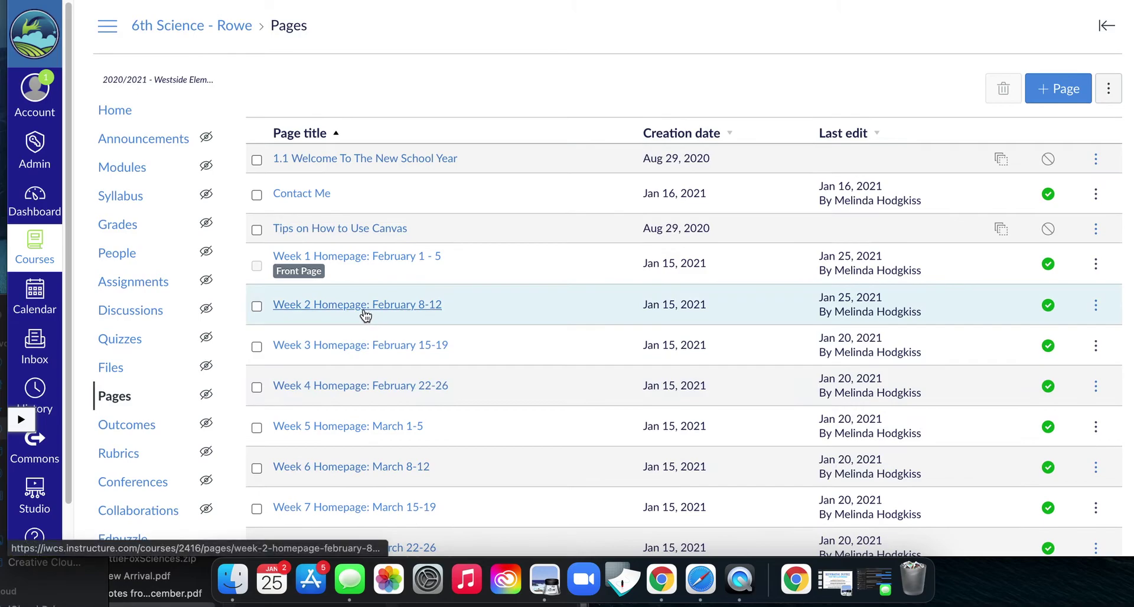
left_click(363, 311)
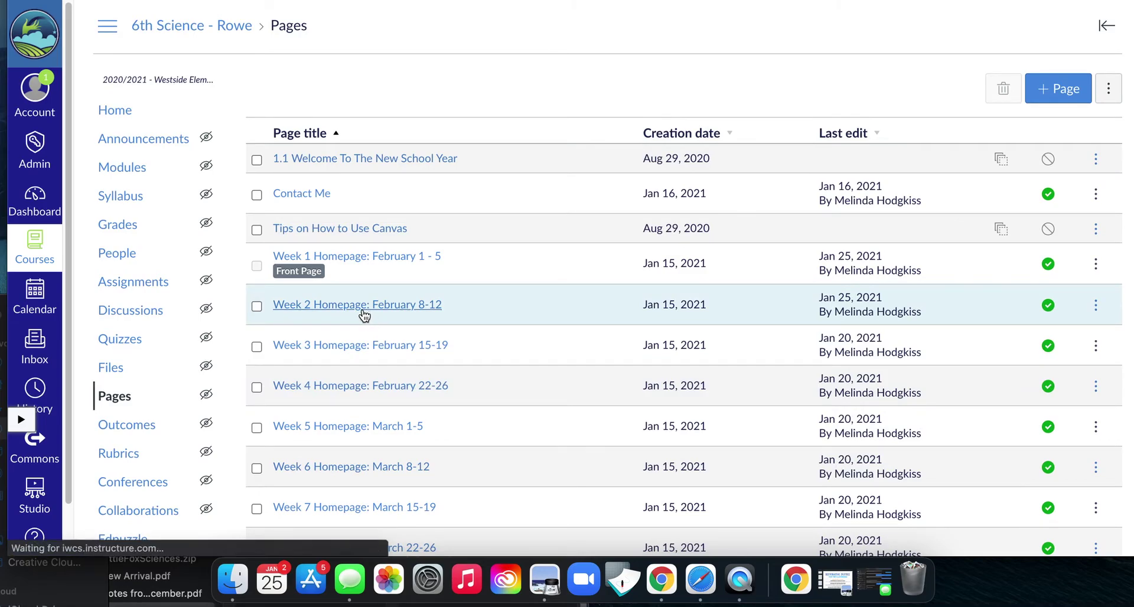
scroll(397, 338, "down", 5)
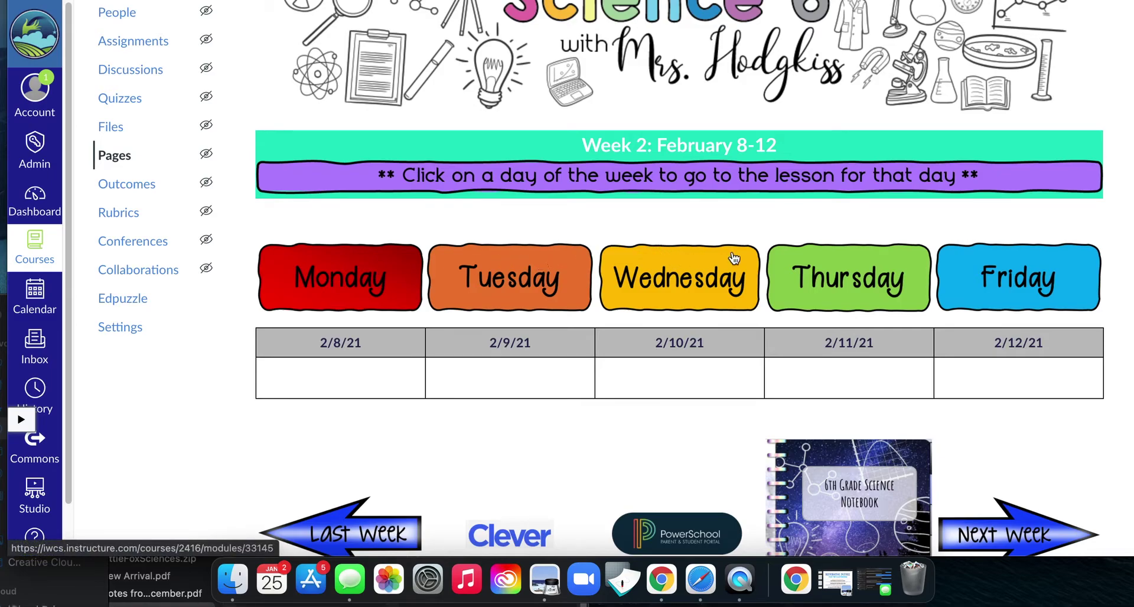
scroll(342, 325, "up", 2)
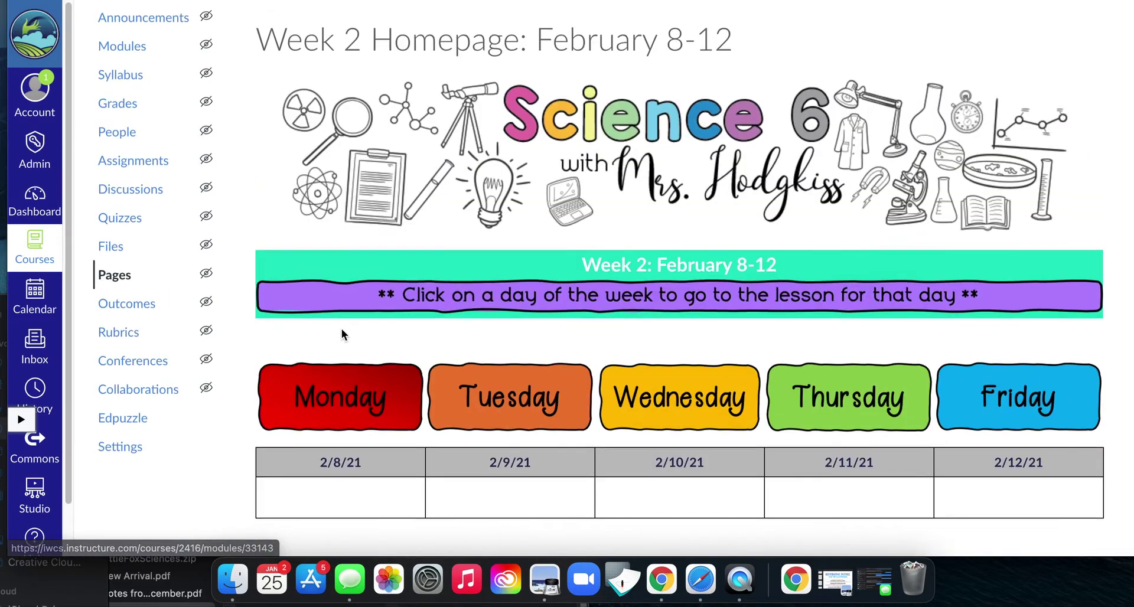
scroll(345, 311, "down", 2)
scroll(343, 354, "down", 1)
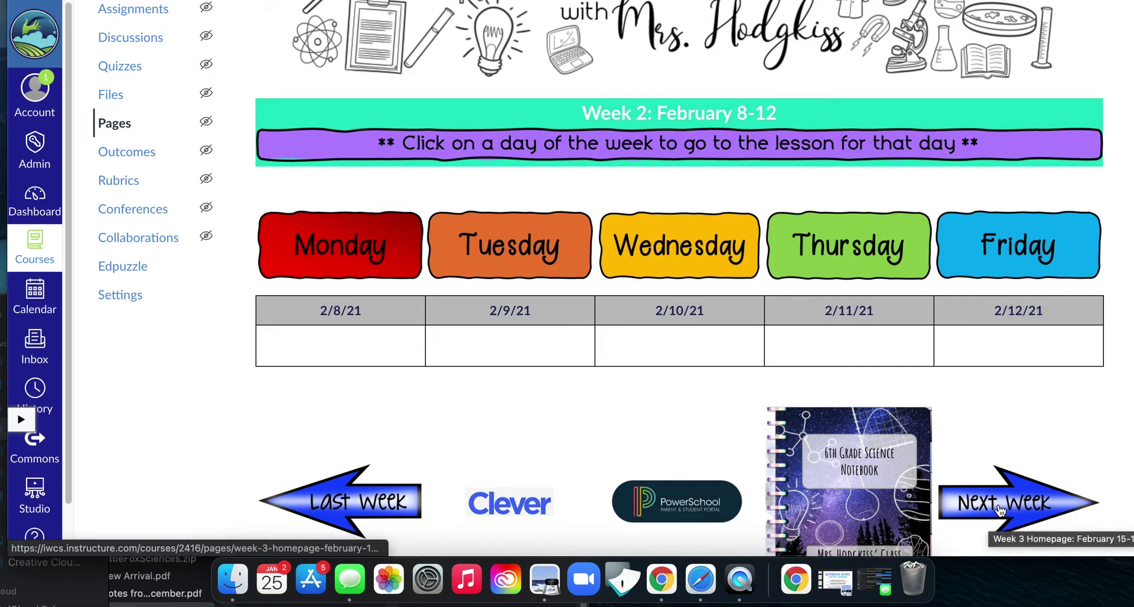
scroll(1000, 510, "up", 5)
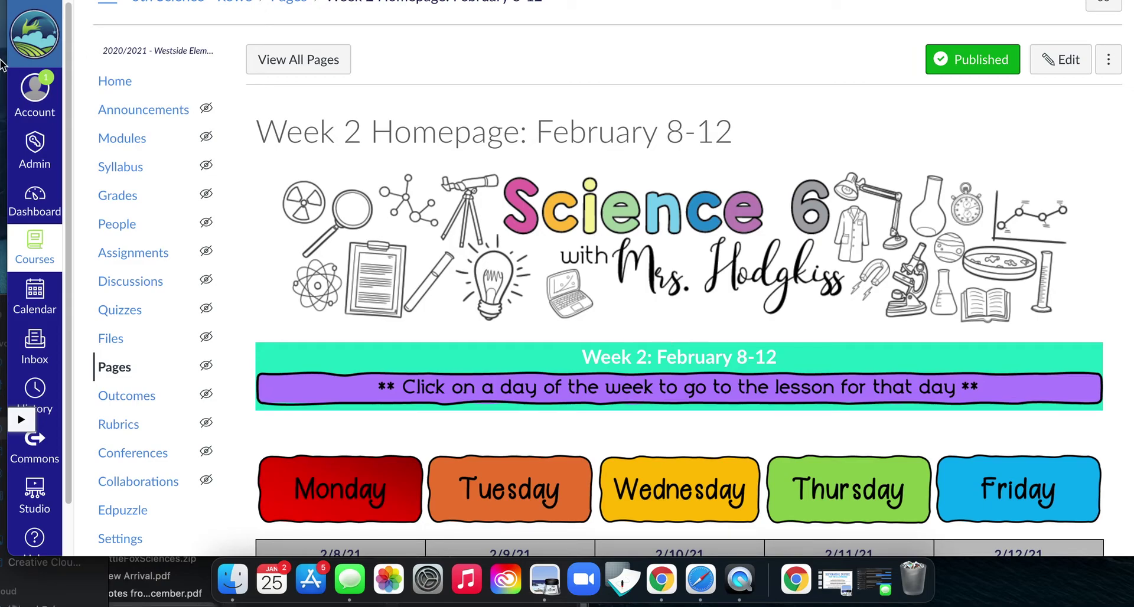
scroll(150, 189, "down", 10)
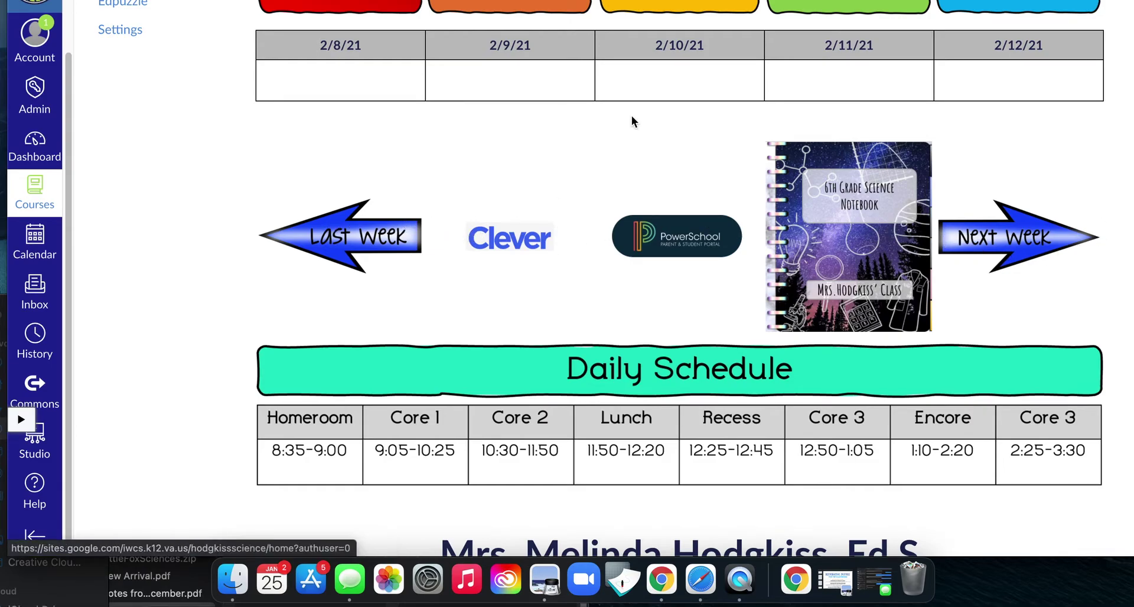
scroll(809, 298, "up", 8)
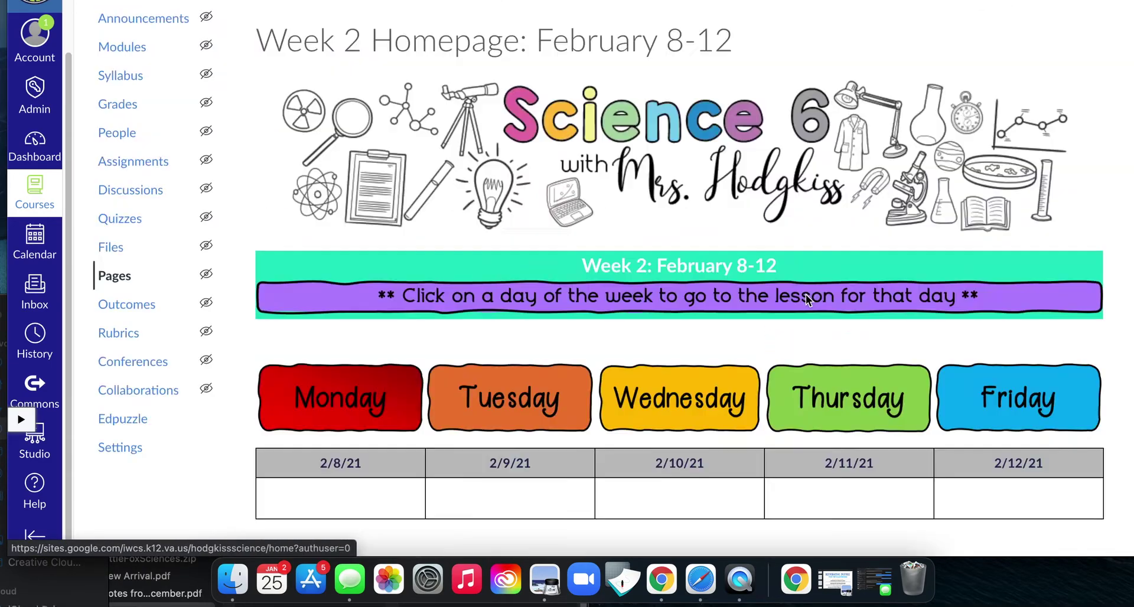
scroll(807, 299, "up", 1)
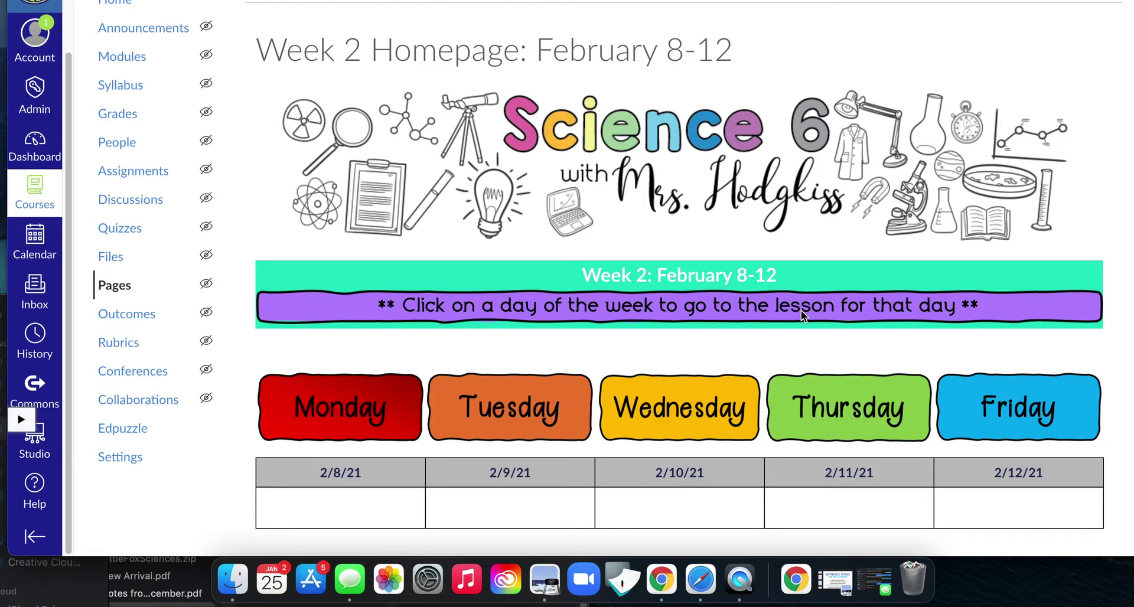
scroll(547, 266, "down", 3)
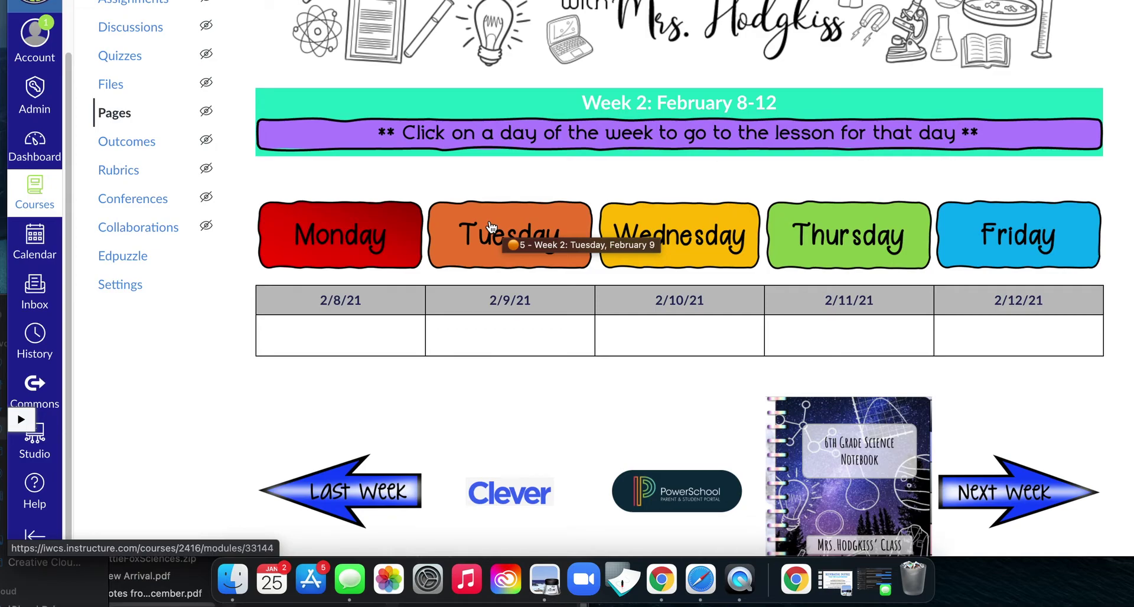
- Follow the Friday link on the Week 2 homepage to the modules, and return to the course home page
left_click(999, 232)
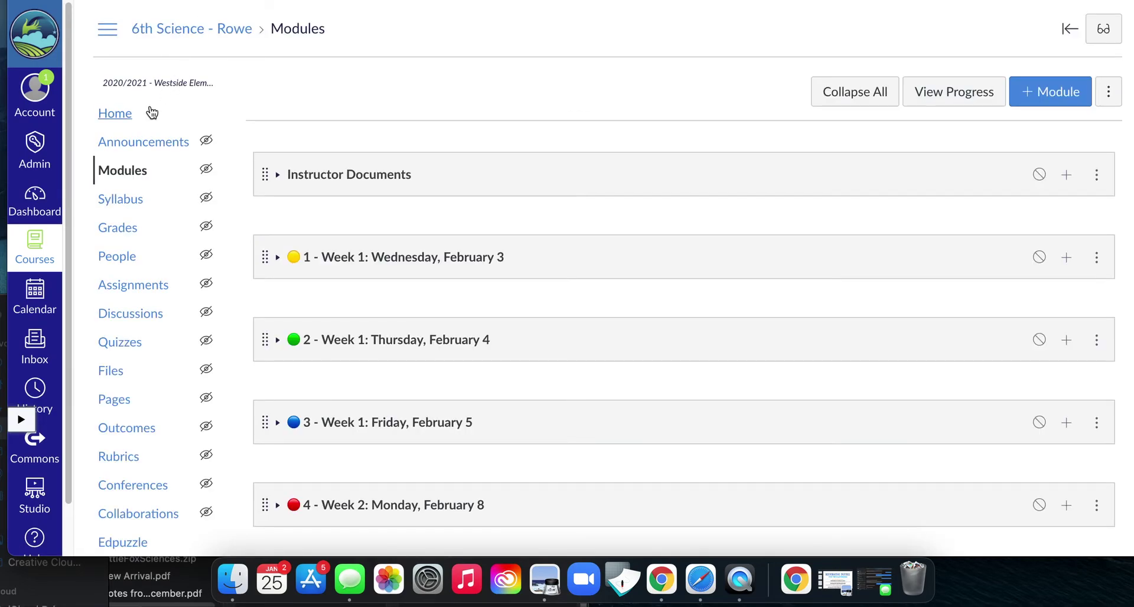
left_click(152, 117)
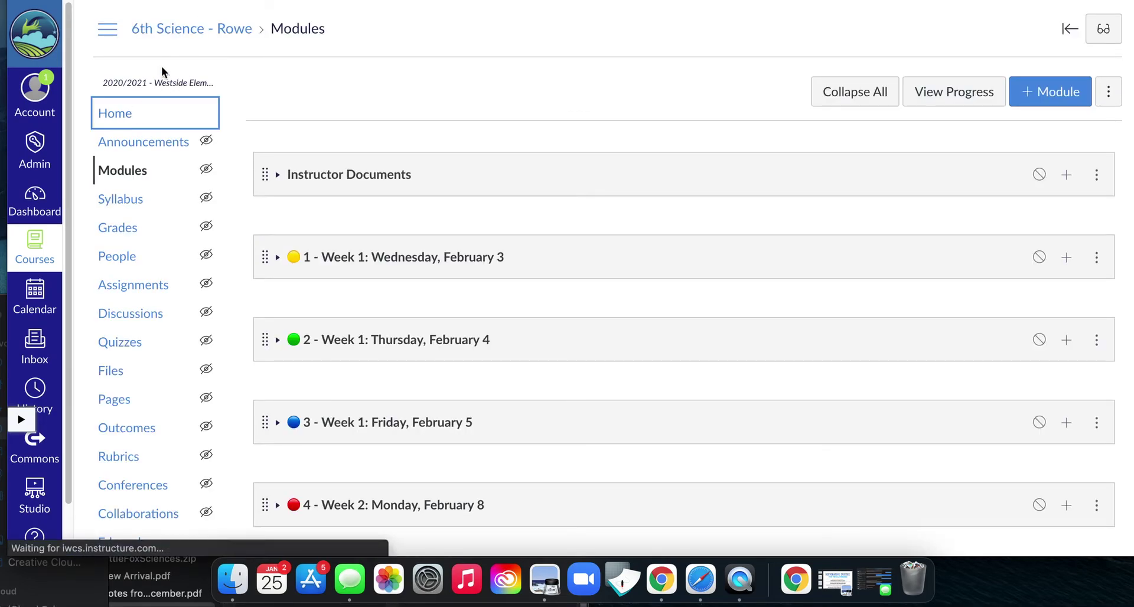
scroll(660, 403, "down", 2)
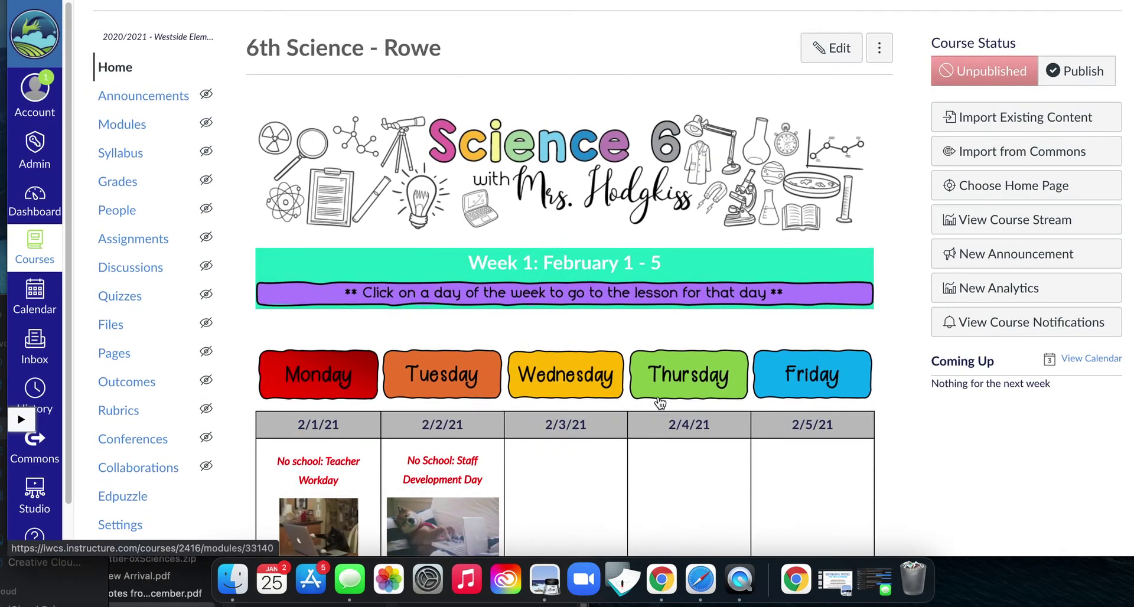
scroll(660, 403, "down", 3)
scroll(1100, 137, "up", 5)
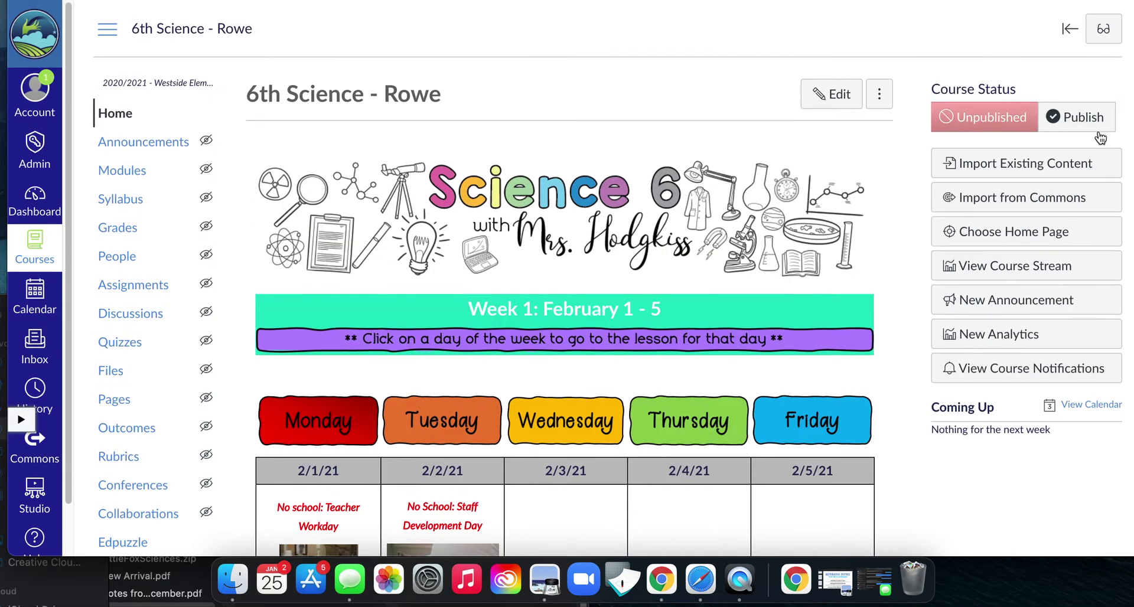
- Enter Student View and follow the Next Week arrows from the Week 1 homepage through Week 2 to Week 3
left_click(1103, 29)
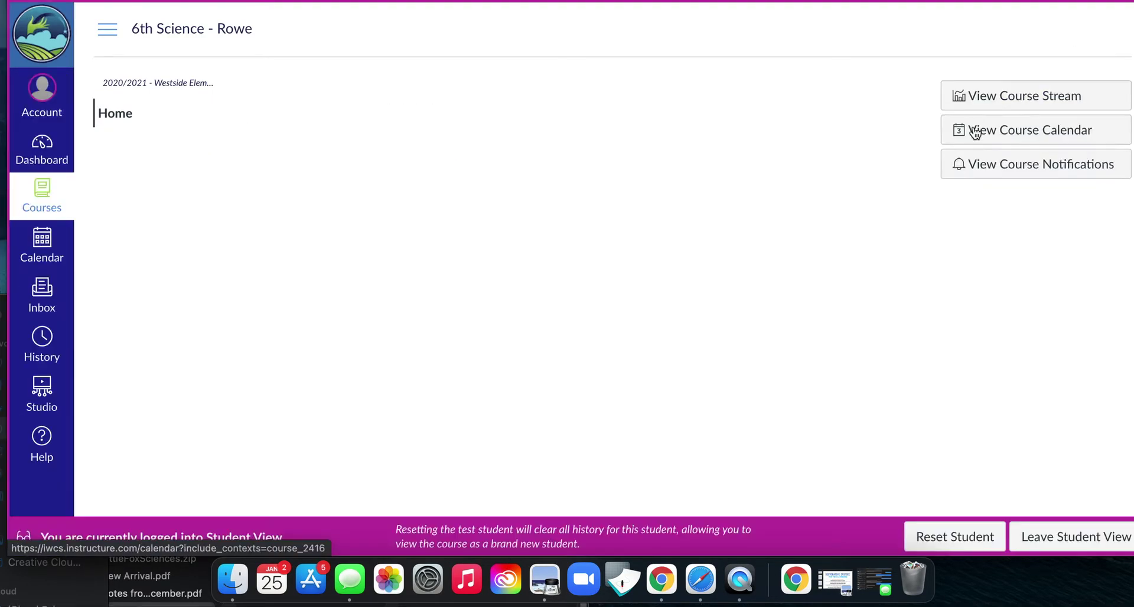
scroll(662, 283, "down", 5)
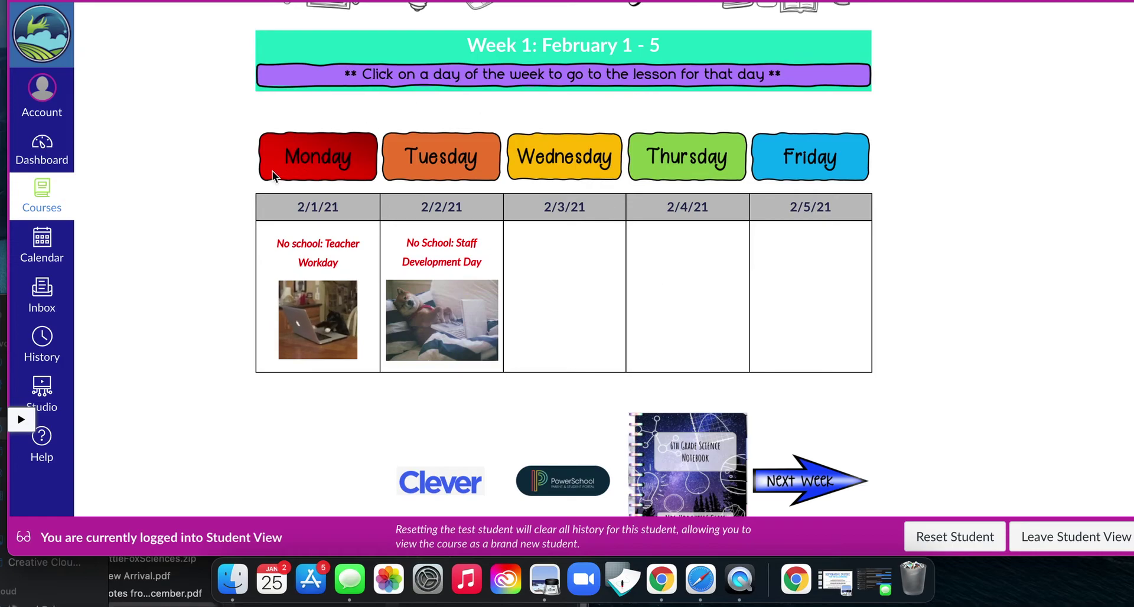
left_click(827, 485)
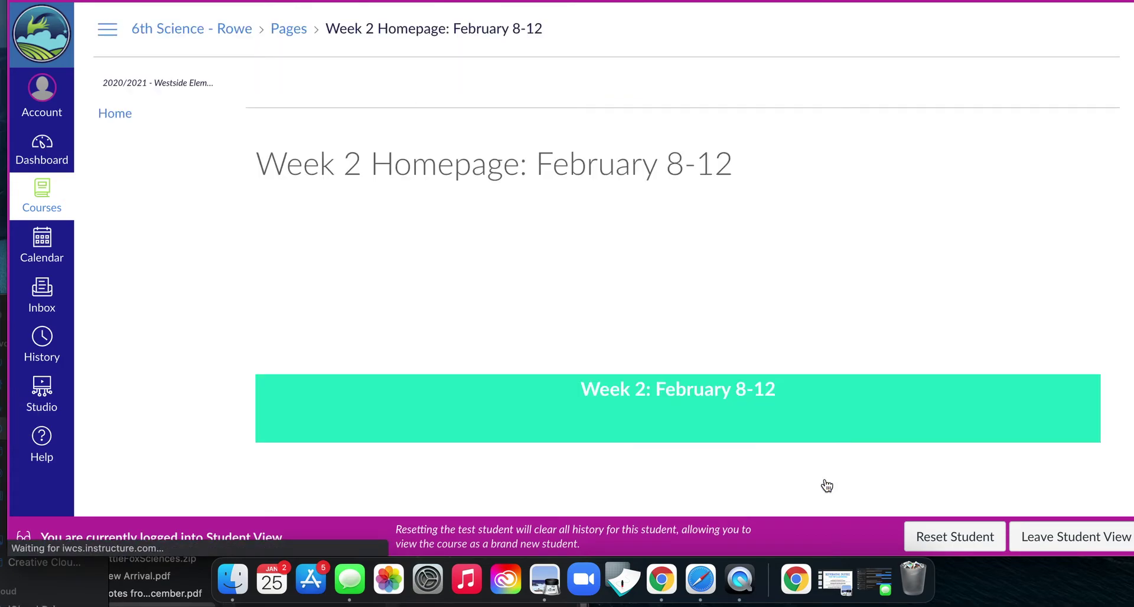
scroll(771, 406, "down", 10)
left_click(992, 134)
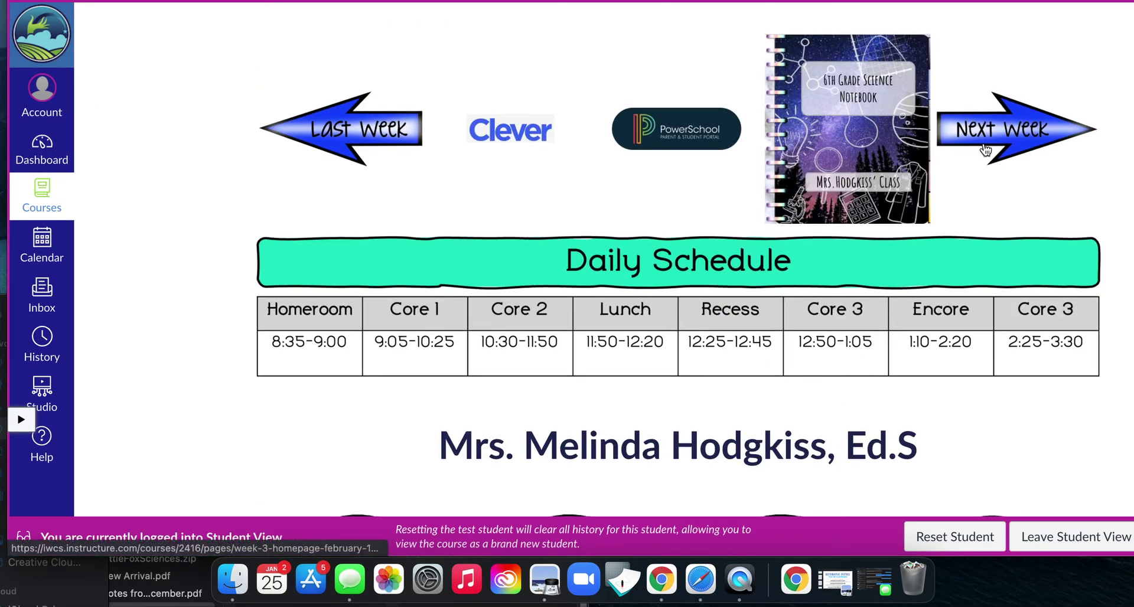
scroll(963, 160, "down", 5)
scroll(963, 161, "down", 5)
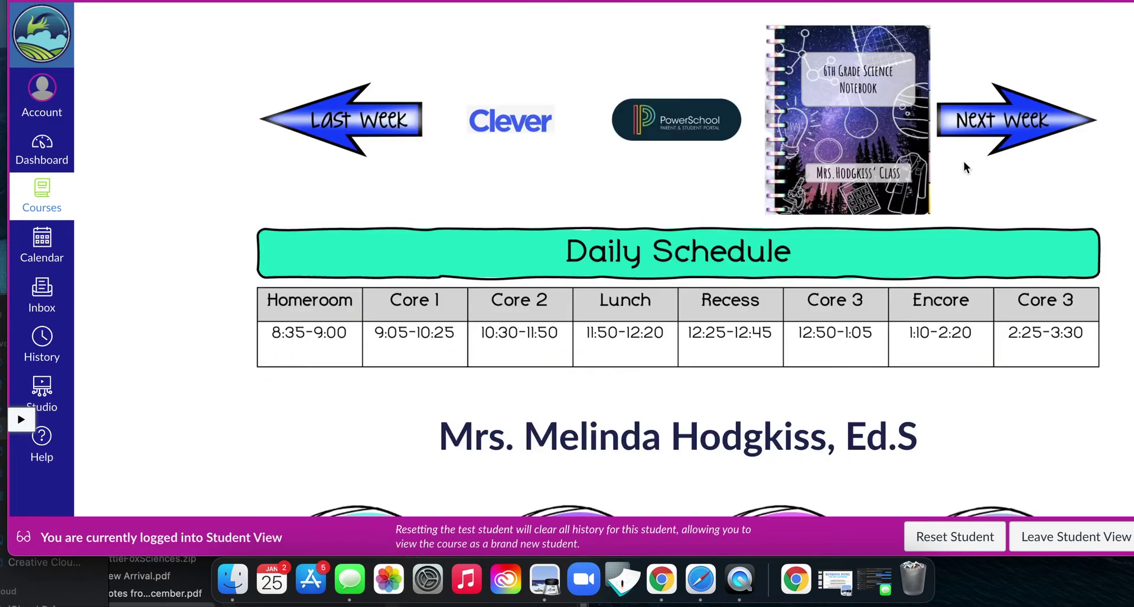
scroll(963, 160, "up", 8)
scroll(963, 164, "down", 3)
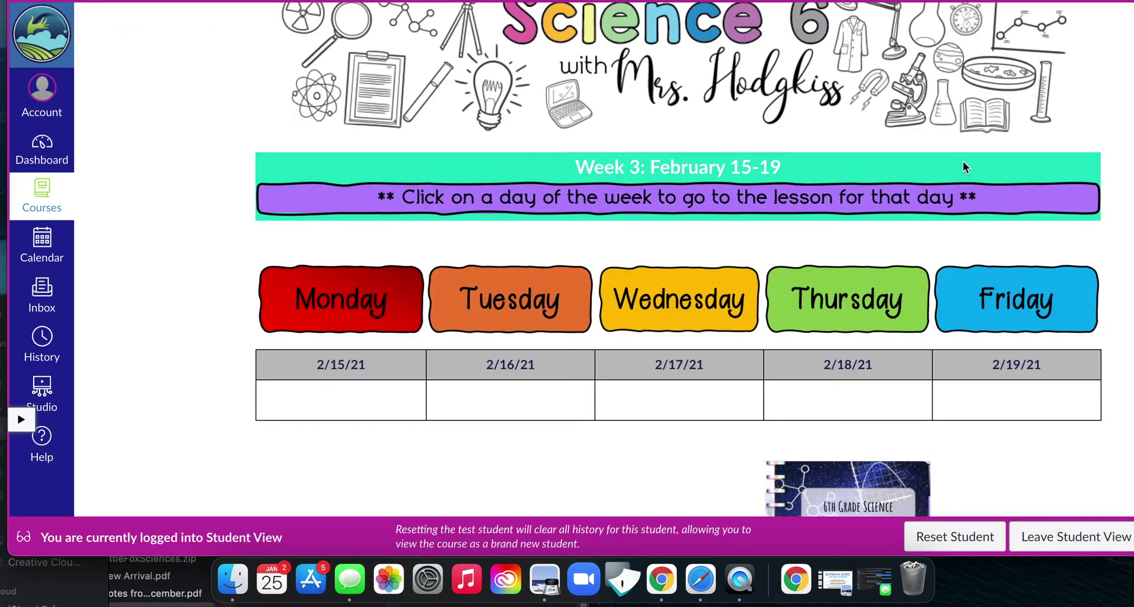
- Test the Thursday link on the Week 3 homepage as a student, and leave Student View
left_click(884, 296)
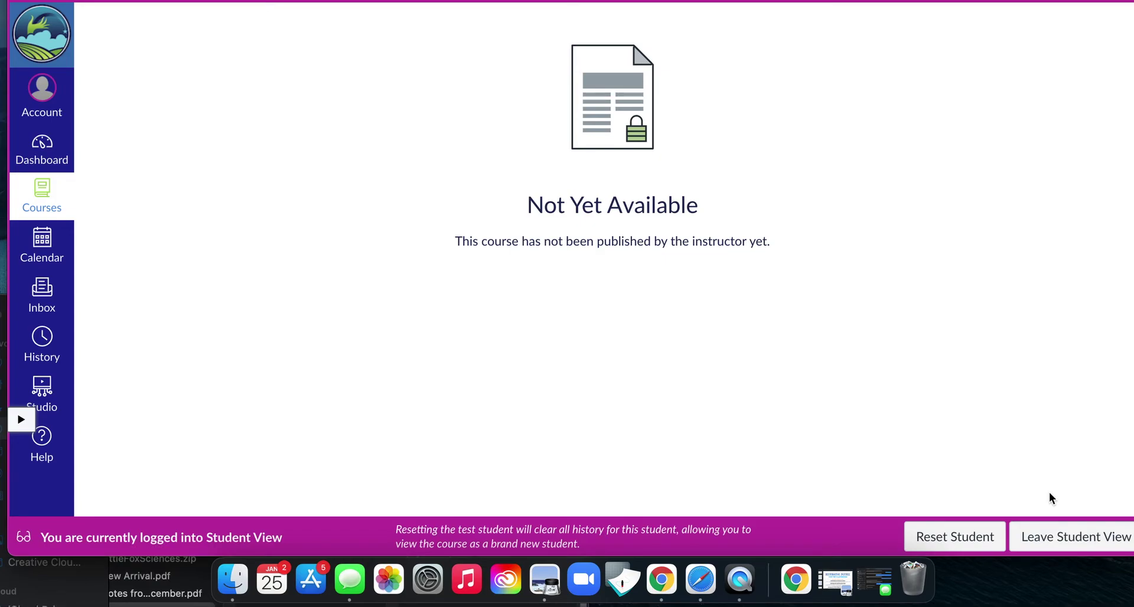
left_click(1050, 550)
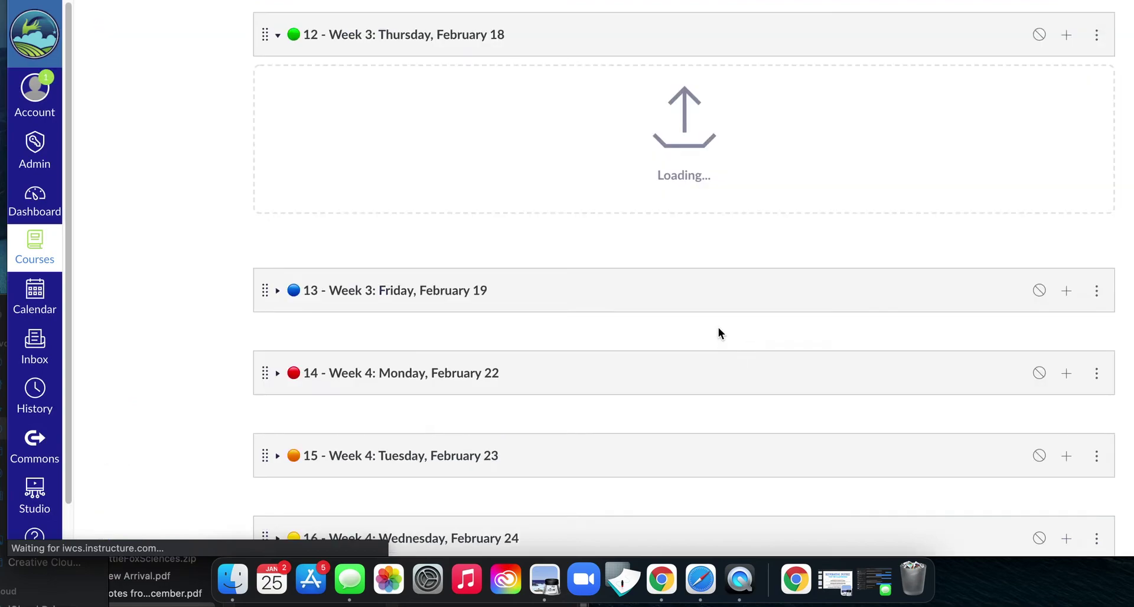
scroll(596, 262, "up", 10)
scroll(591, 265, "up", 10)
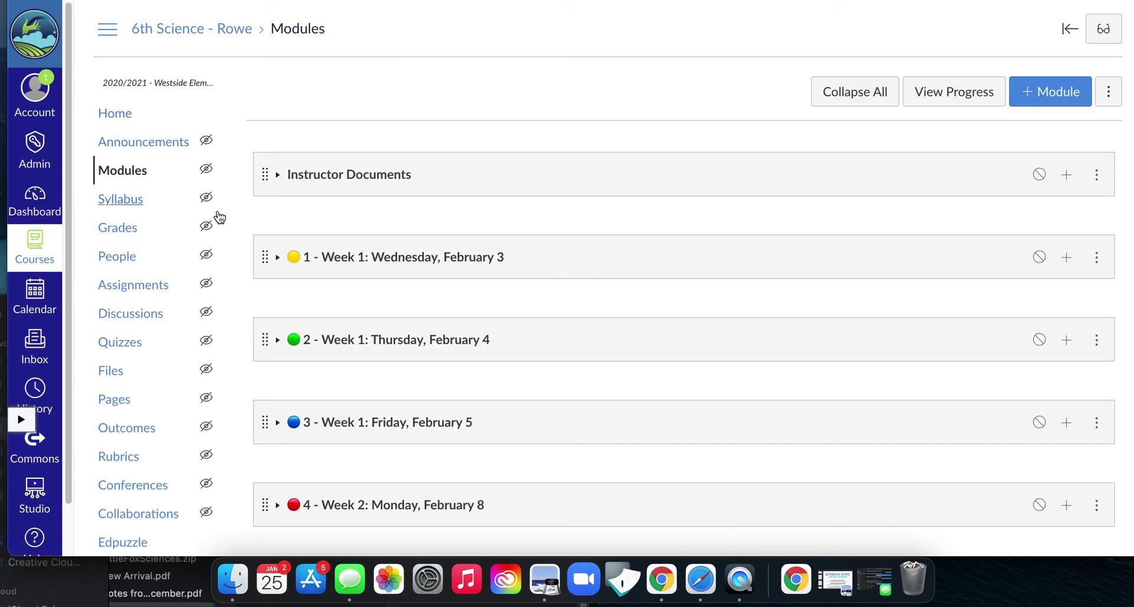
- Return to the course home page and review the Week 1 banner, day images and date table
left_click(126, 114)
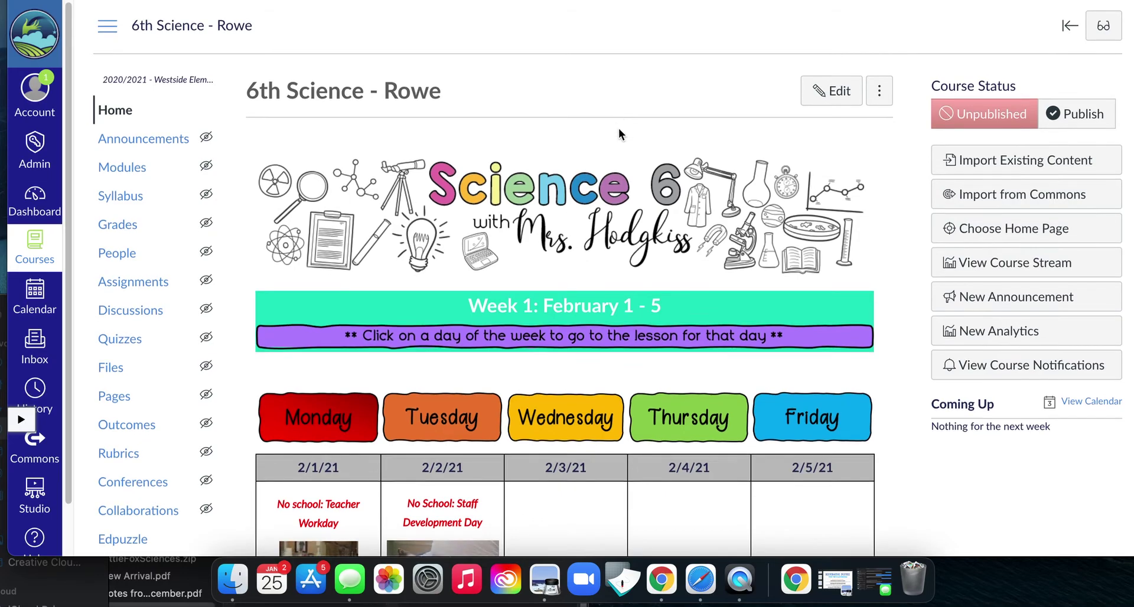
scroll(571, 411, "down", 3)
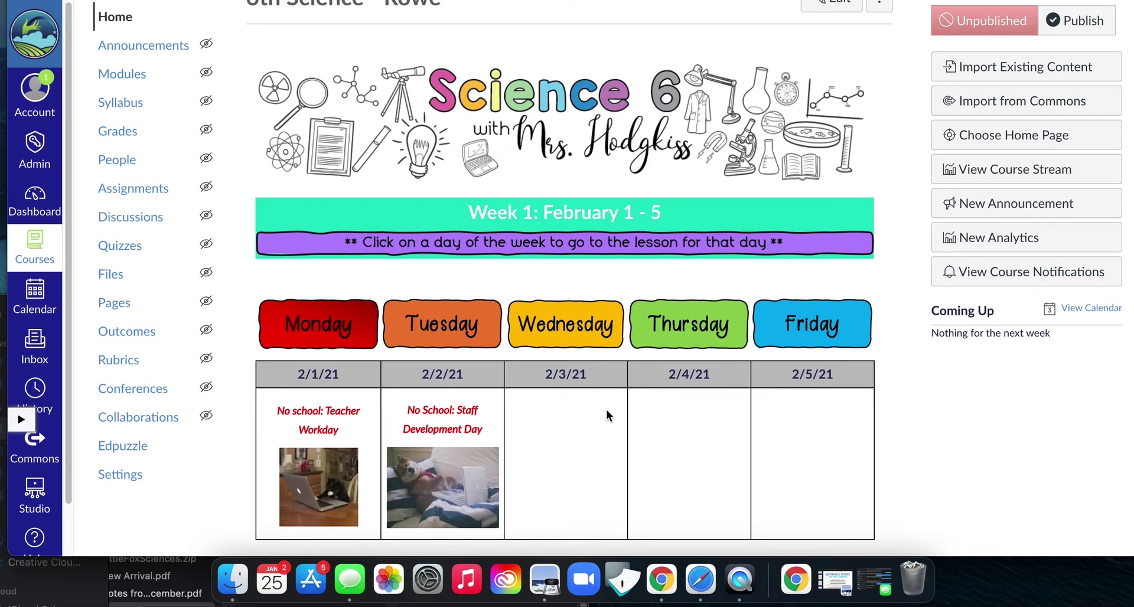
scroll(603, 410, "up", 1)
scroll(603, 409, "down", 1)
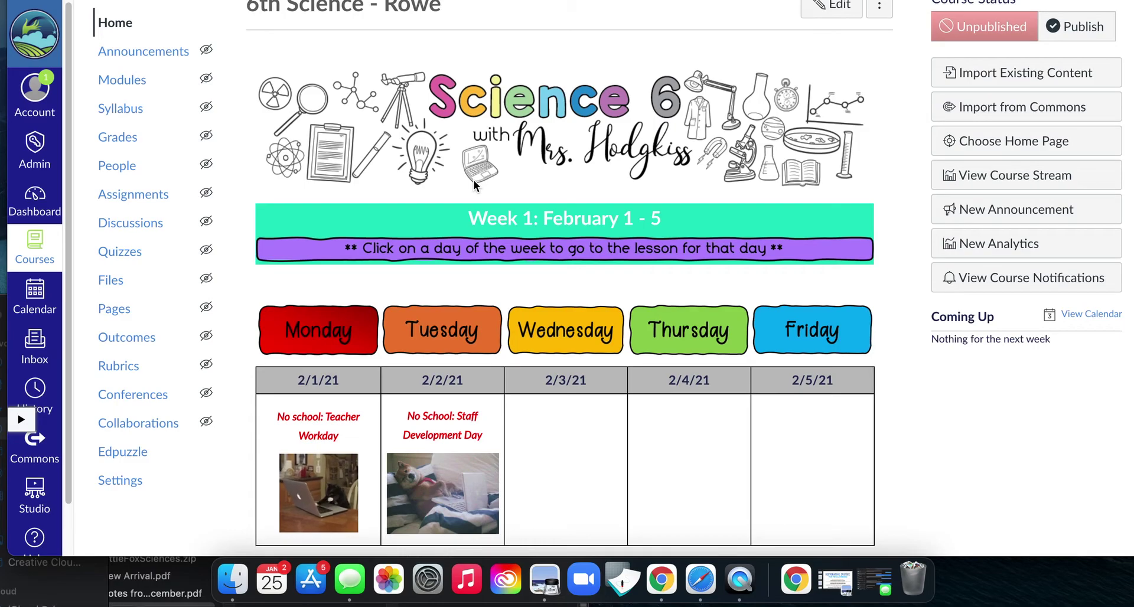
scroll(912, 26, "up", 3)
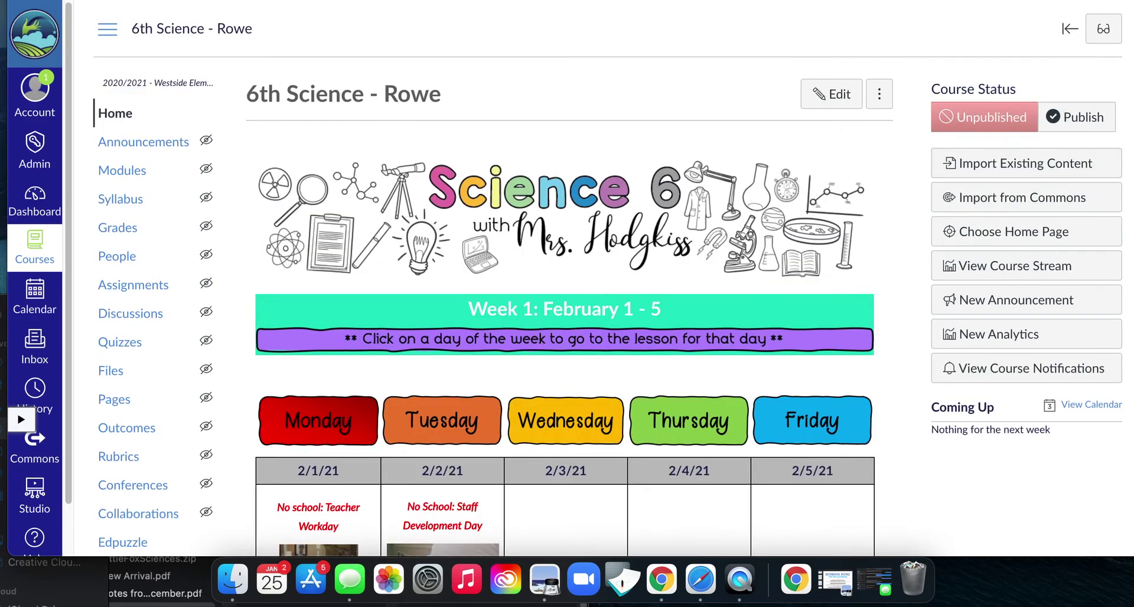